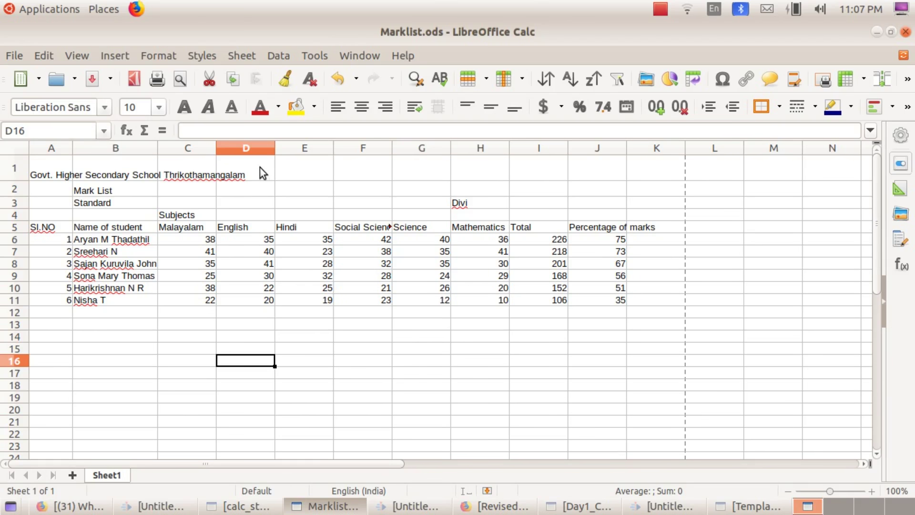
{"action": "left_click", "coordinate": [53, 177]}
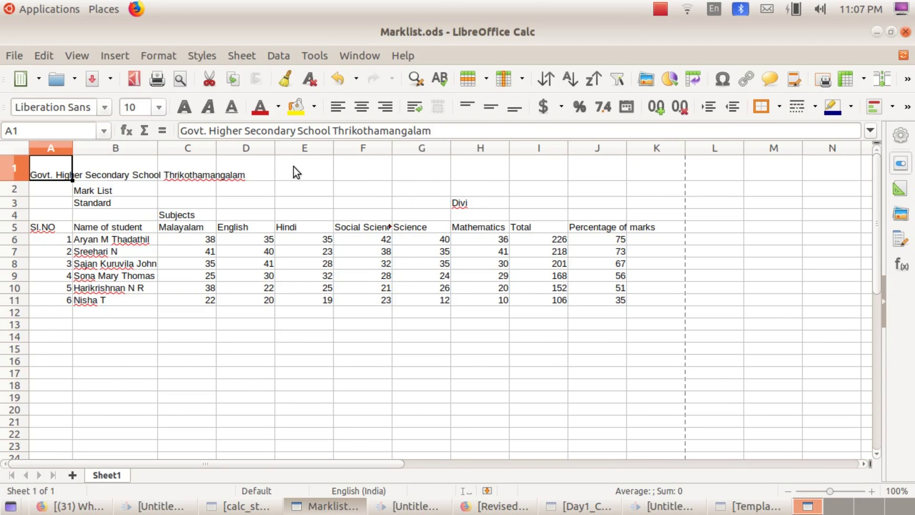
{"action": "left_click", "coordinate": [98, 176]}
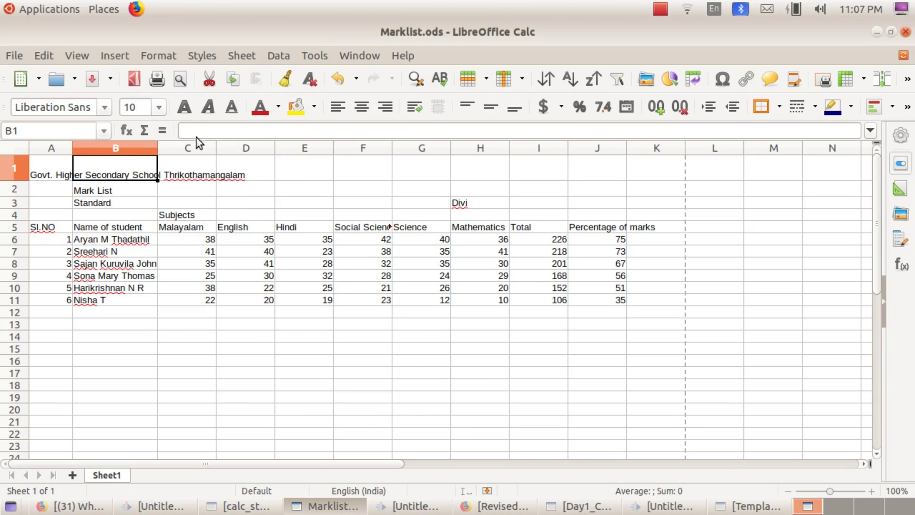
{"action": "left_click", "coordinate": [194, 170]}
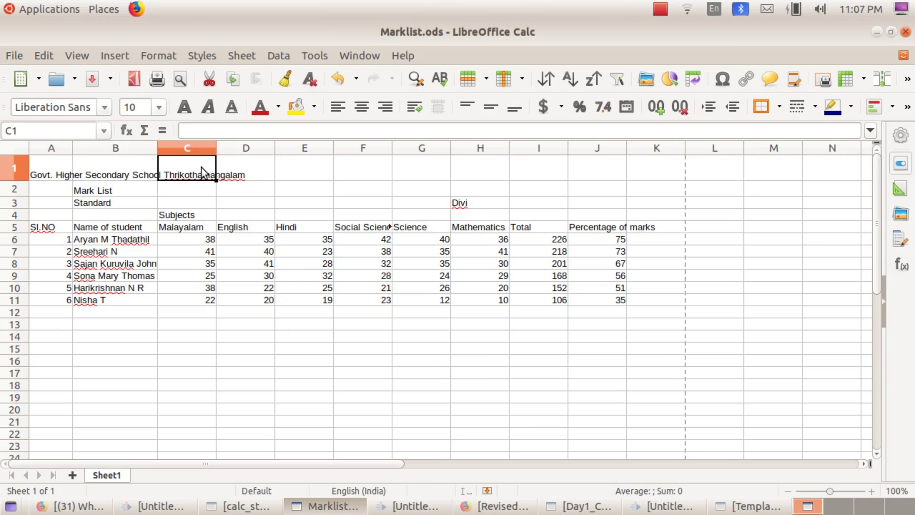
{"action": "left_click", "coordinate": [261, 168]}
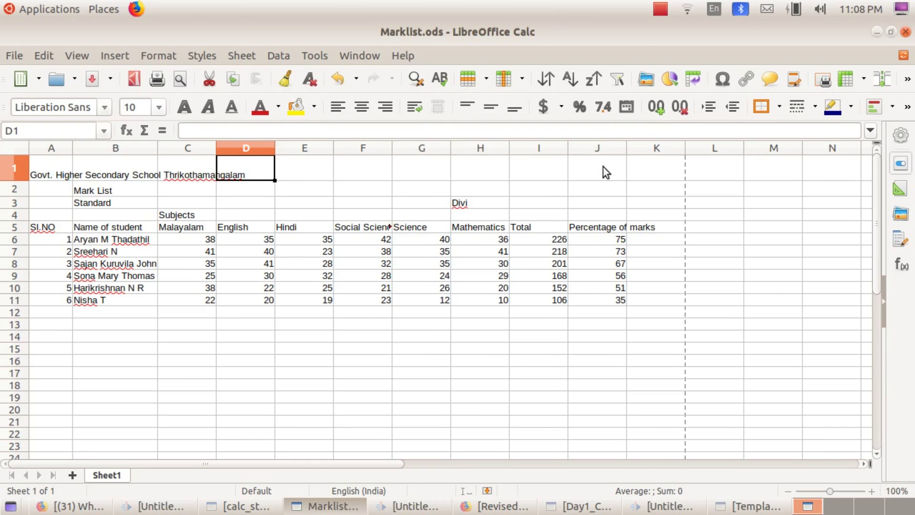
Merge and center the school title across cells A1 to J1.
{"action": "left_click_drag", "start_coordinate": [56, 170], "coordinate": [597, 167]}
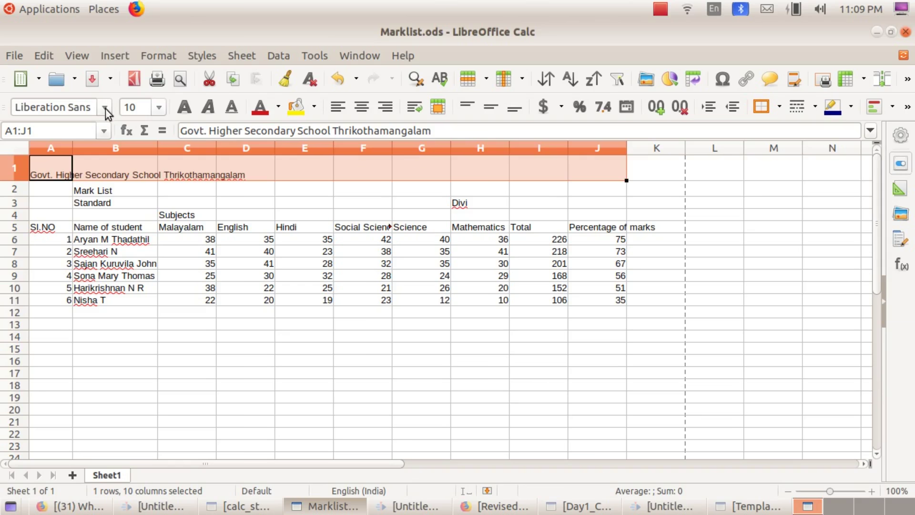
{"action": "left_click", "coordinate": [155, 56]}
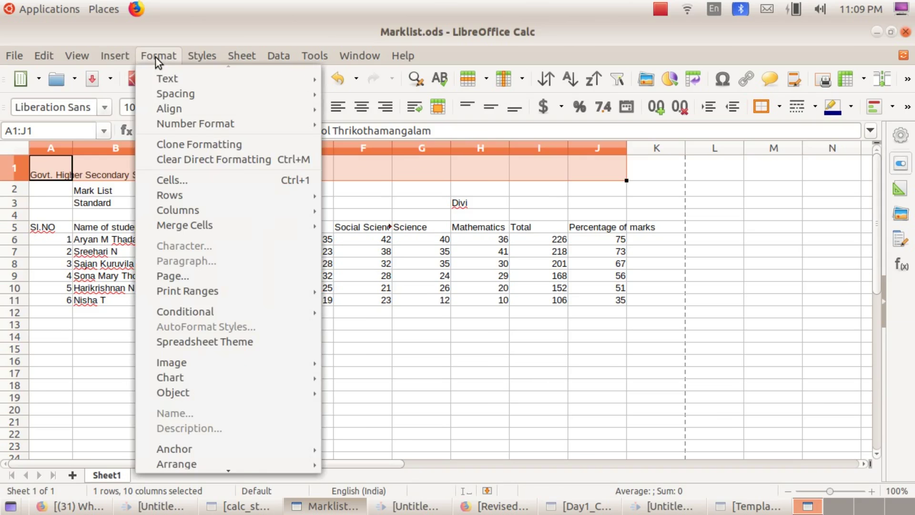
{"action": "mouse_move", "coordinate": [224, 226]}
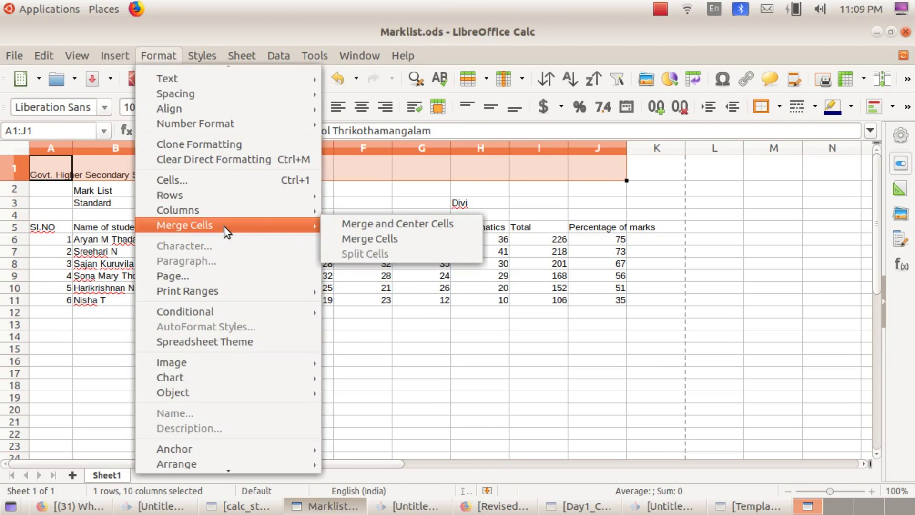
{"action": "left_click", "coordinate": [371, 228]}
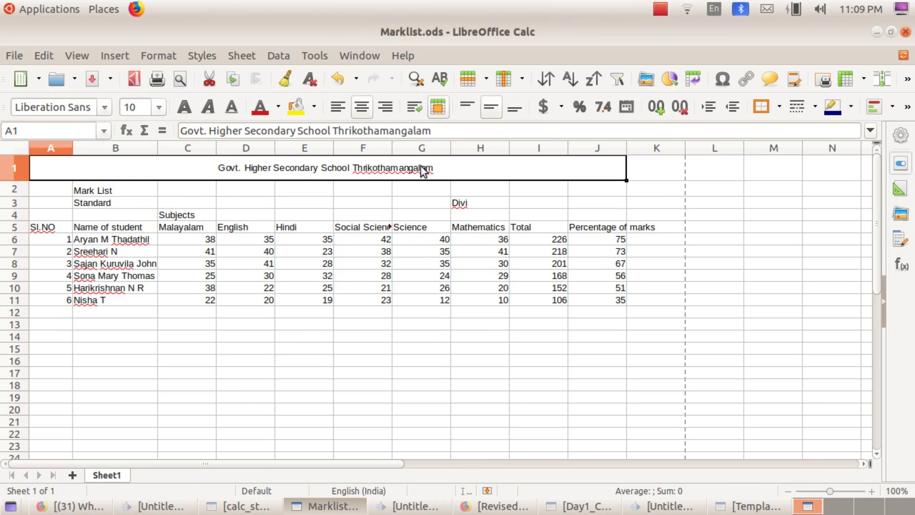
{"action": "left_click", "coordinate": [294, 200]}
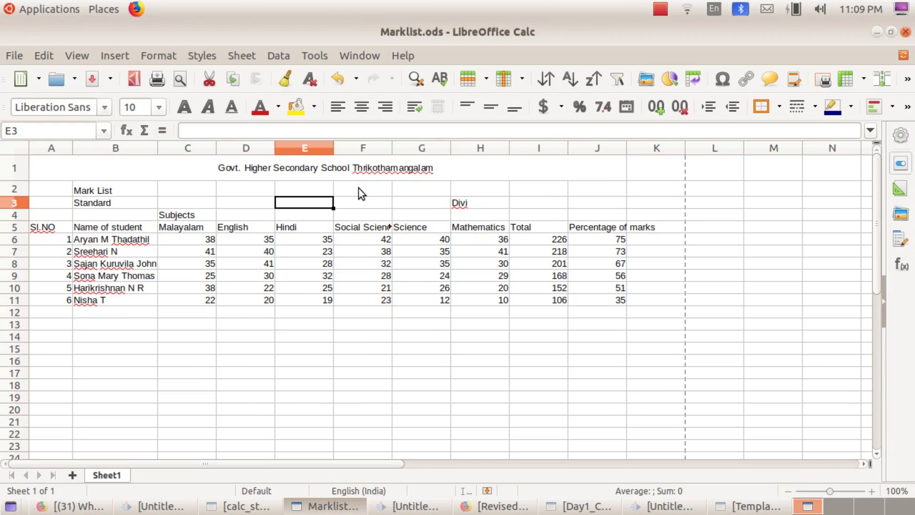
Open the font settings in the cell formatting of the merged school title, moving the dialog aside.
{"action": "left_click", "coordinate": [288, 172]}
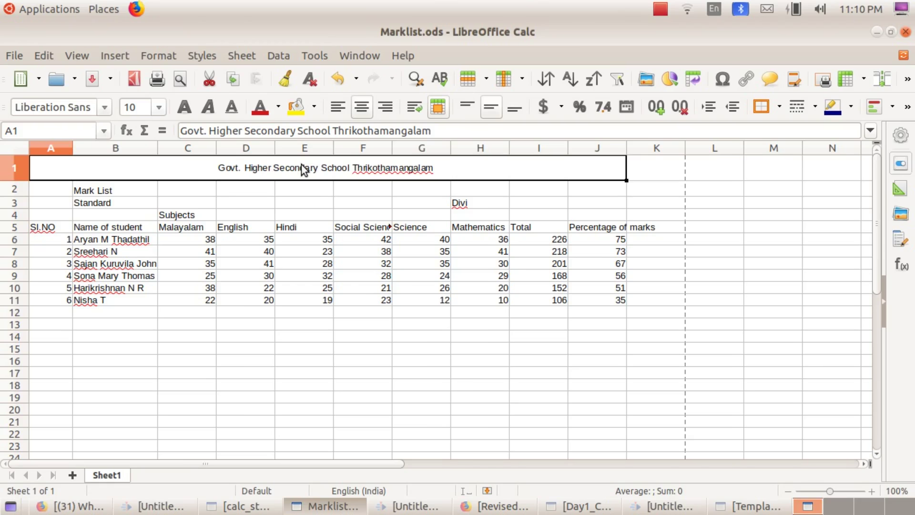
{"action": "left_click", "coordinate": [157, 56]}
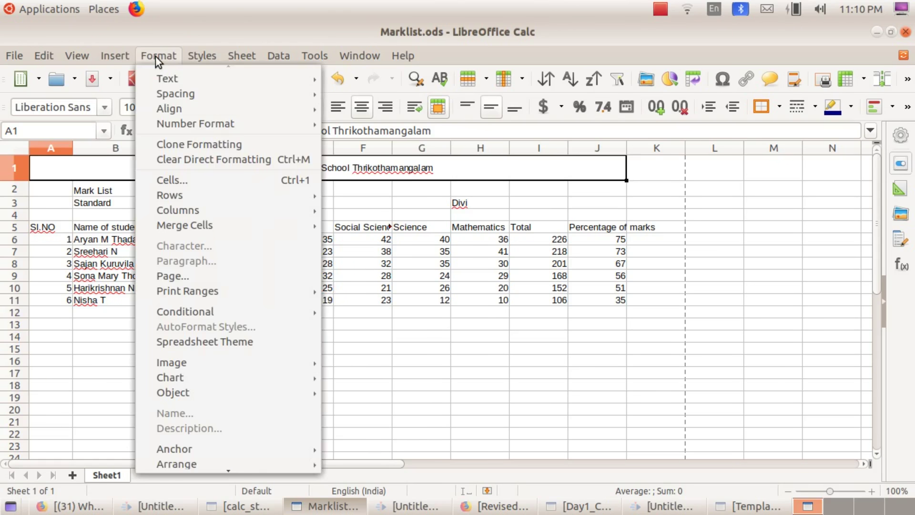
{"action": "left_click", "coordinate": [194, 180]}
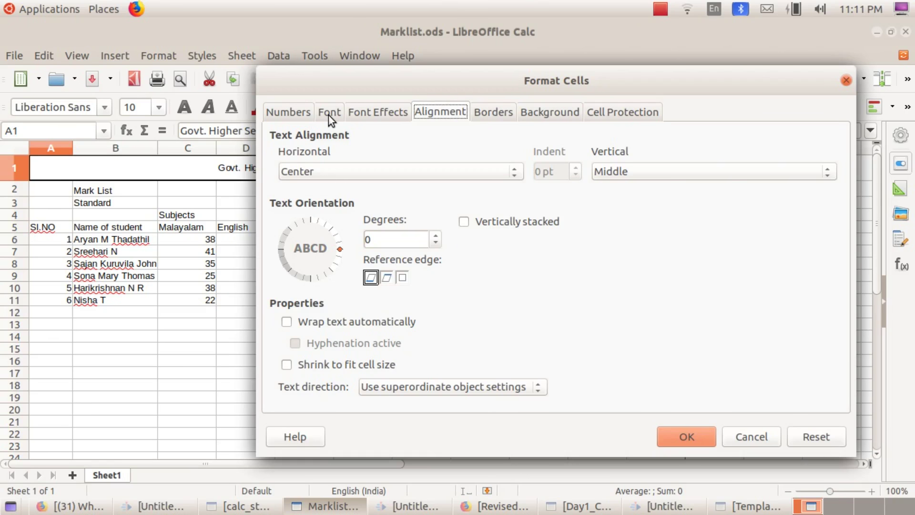
{"action": "left_click", "coordinate": [329, 113]}
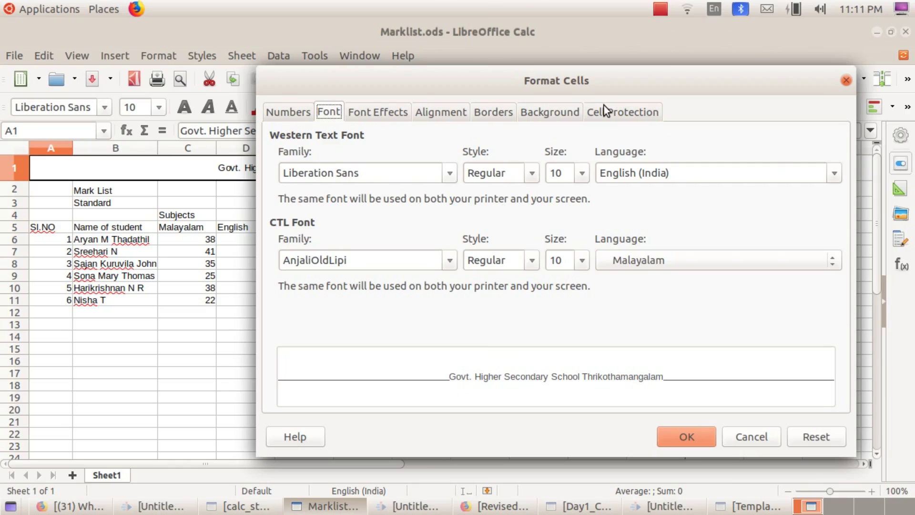
{"action": "left_click_drag", "start_coordinate": [586, 85], "coordinate": [687, 75]}
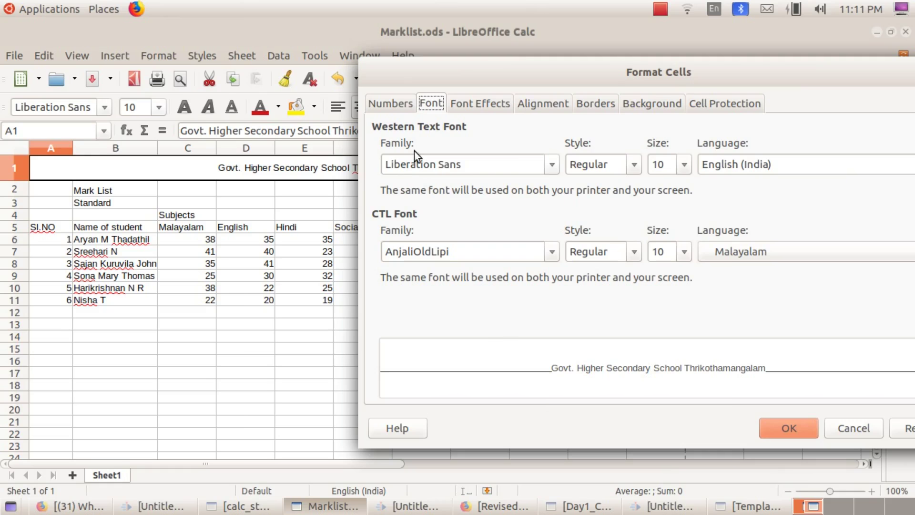
Try the Bitstream Vera Sans and David CLM font families on the school title.
{"action": "left_click", "coordinate": [551, 164]}
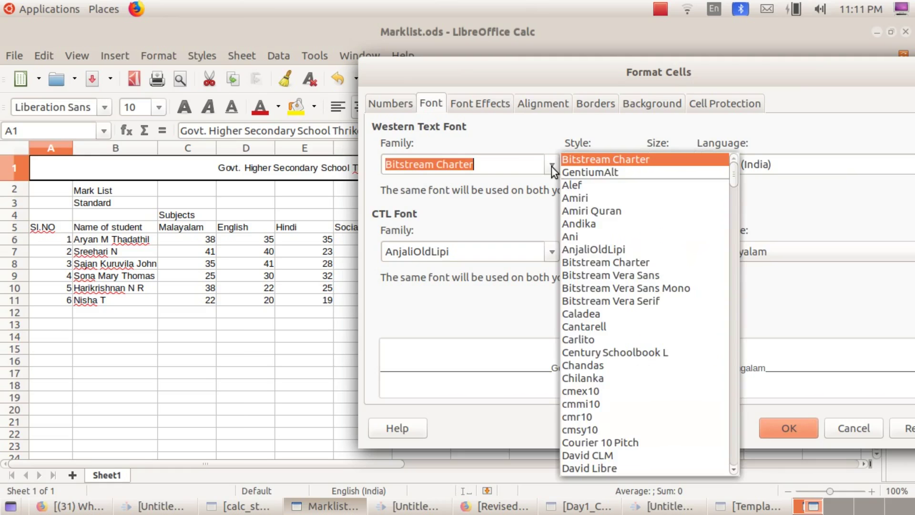
{"action": "left_click", "coordinate": [616, 277]}
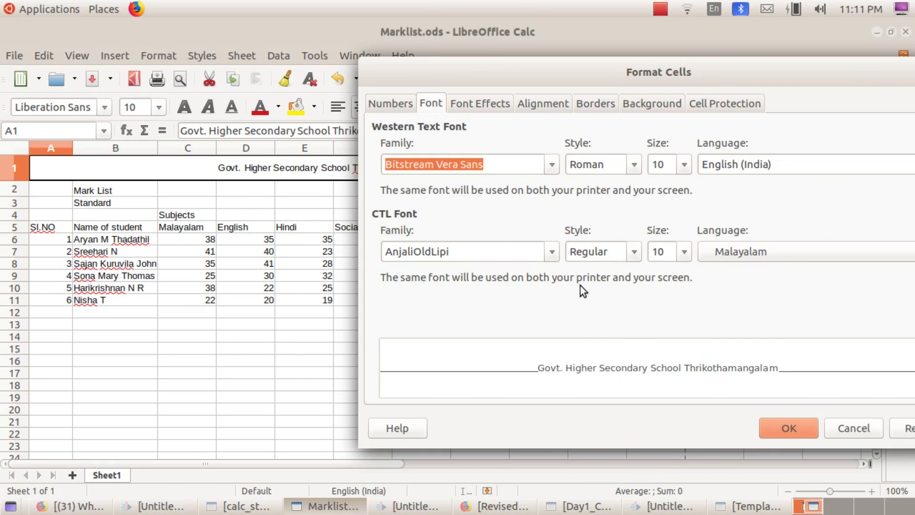
{"action": "left_click", "coordinate": [553, 162]}
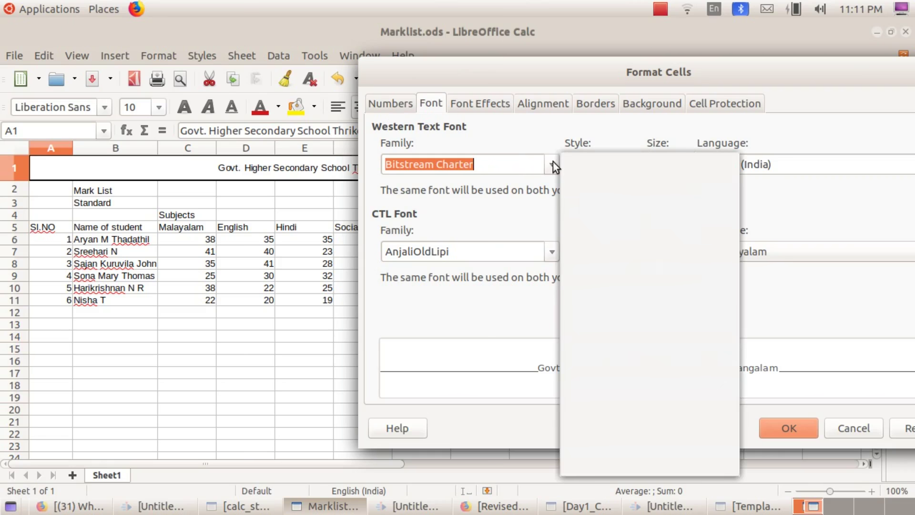
{"action": "scroll", "coordinate": [631, 291], "scroll_direction": "down", "scroll_amount": 2}
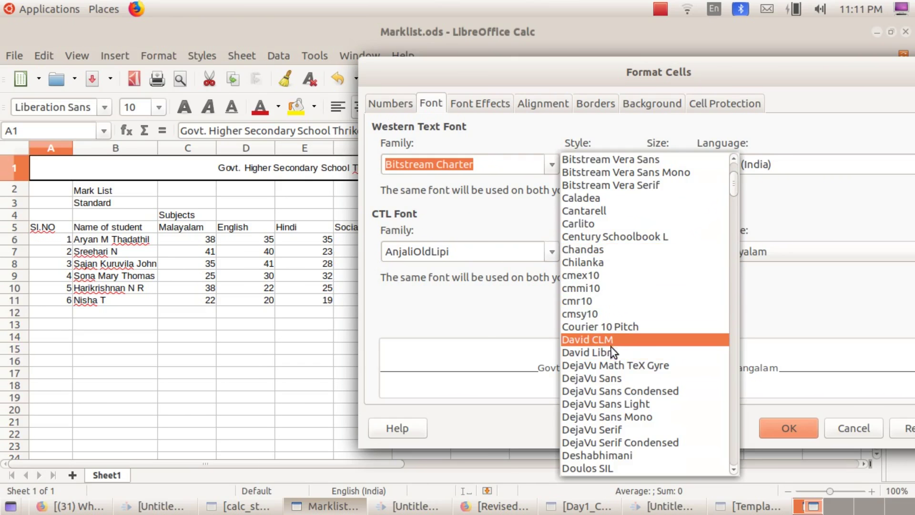
{"action": "left_click", "coordinate": [599, 343]}
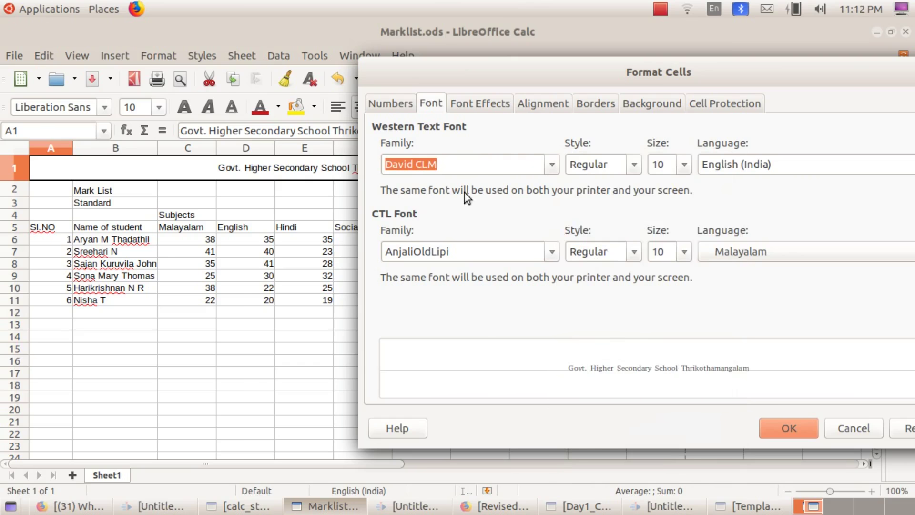
Set the school title's Western text font family to Bitstream Charter.
{"action": "left_click", "coordinate": [552, 165]}
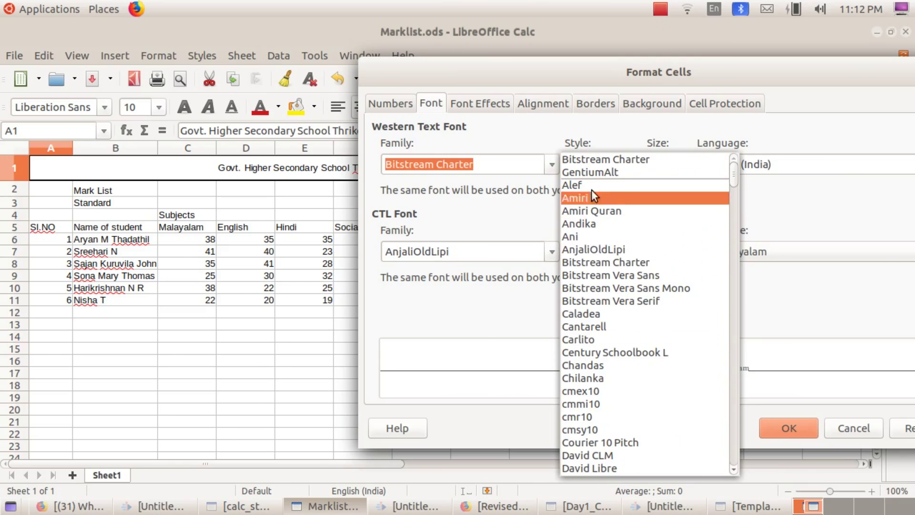
{"action": "left_click", "coordinate": [617, 160]}
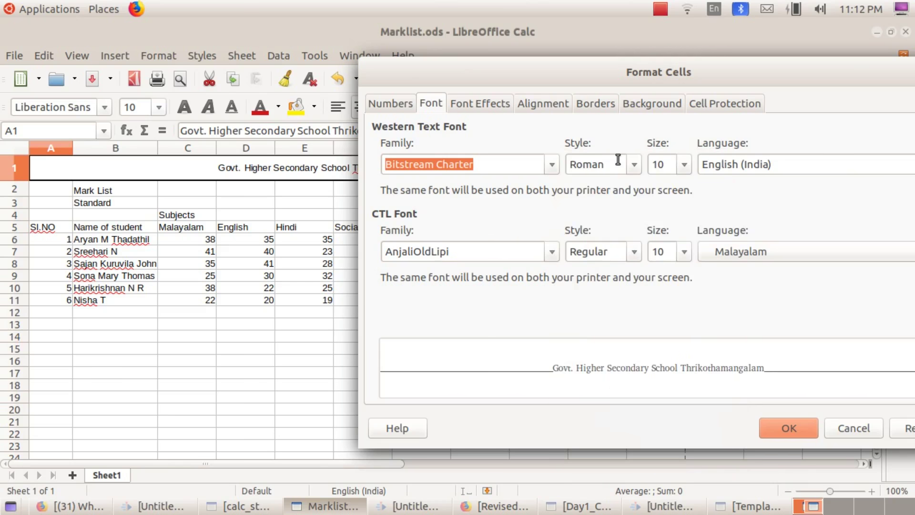
{"action": "left_click", "coordinate": [552, 165]}
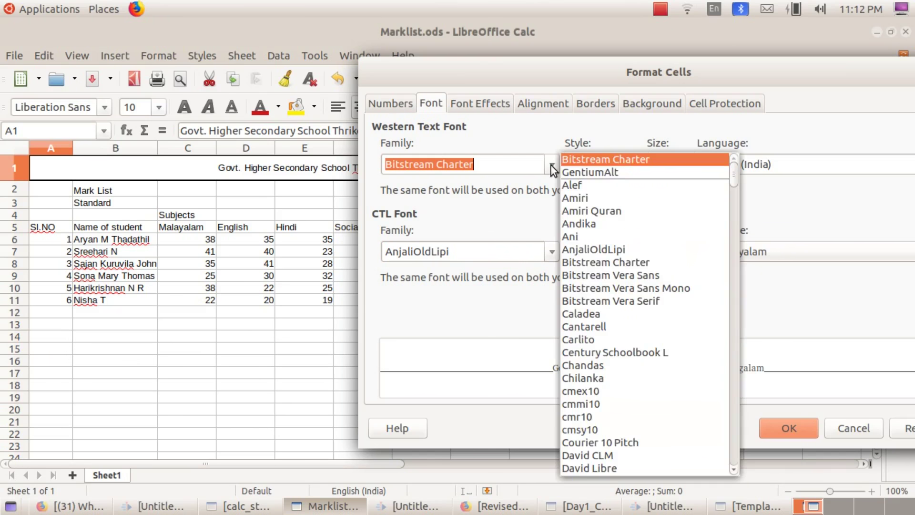
{"action": "left_click", "coordinate": [612, 263]}
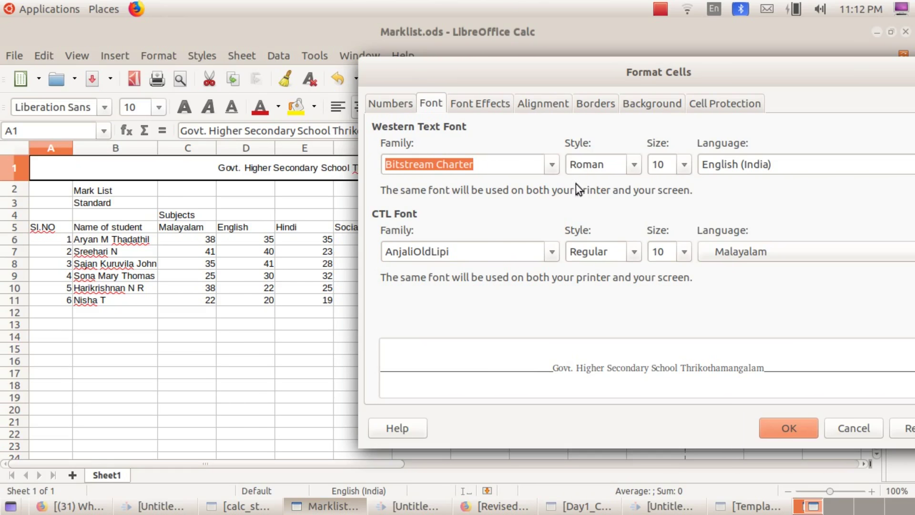
Set the school title's Western text font to Bold at size 20 and apply the formatting.
{"action": "left_click", "coordinate": [634, 165]}
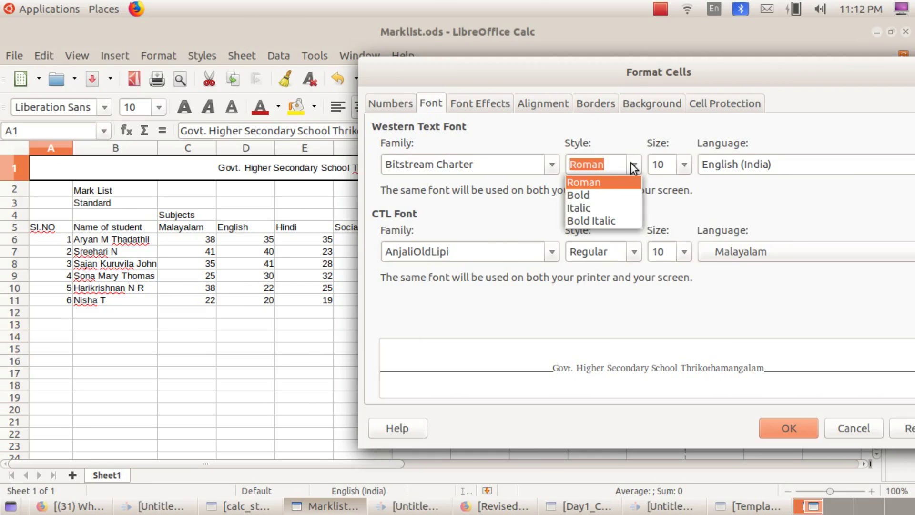
{"action": "left_click", "coordinate": [583, 194]}
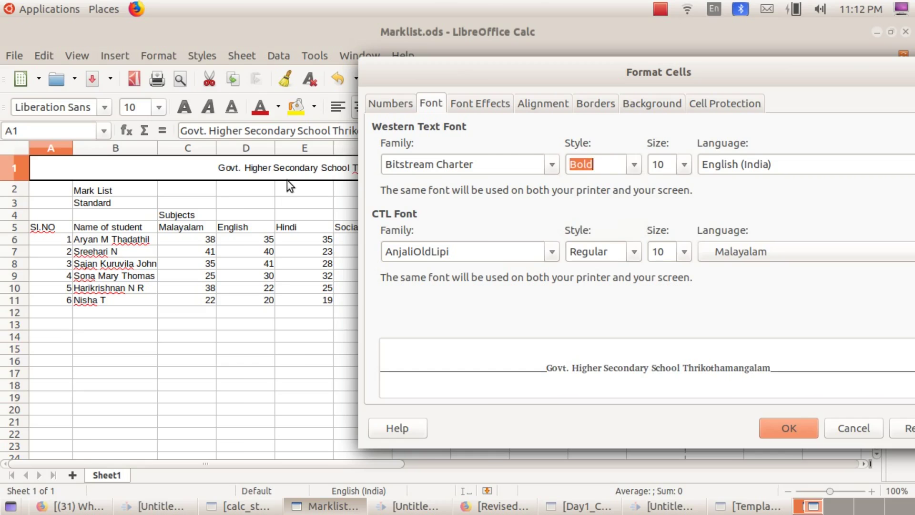
{"action": "left_click", "coordinate": [685, 165]}
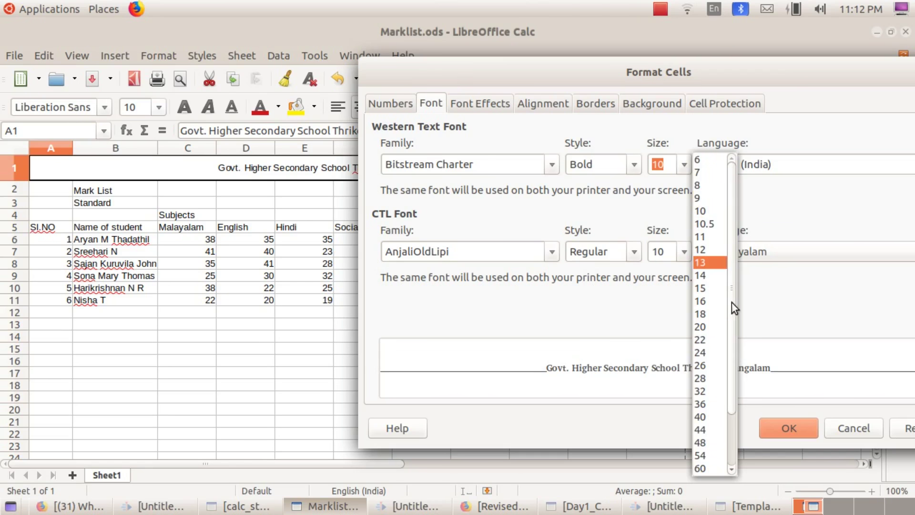
{"action": "left_click", "coordinate": [706, 326]}
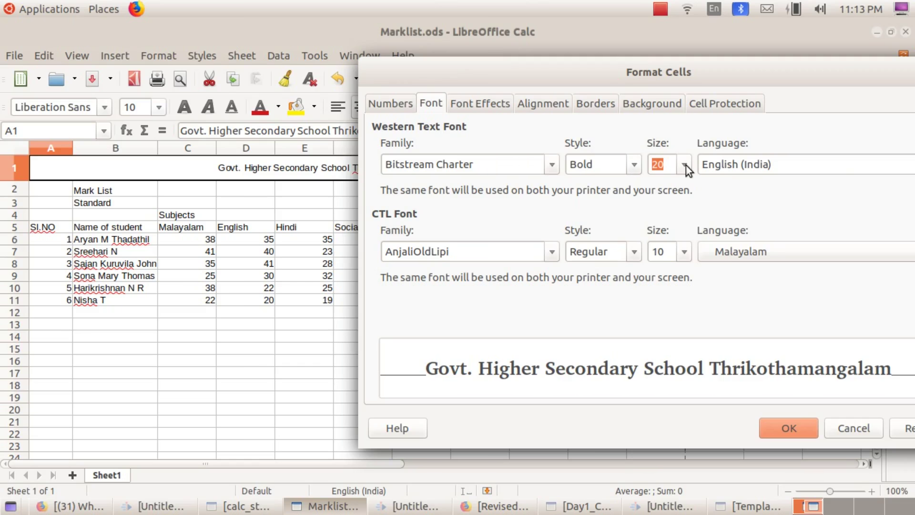
{"action": "left_click", "coordinate": [780, 428]}
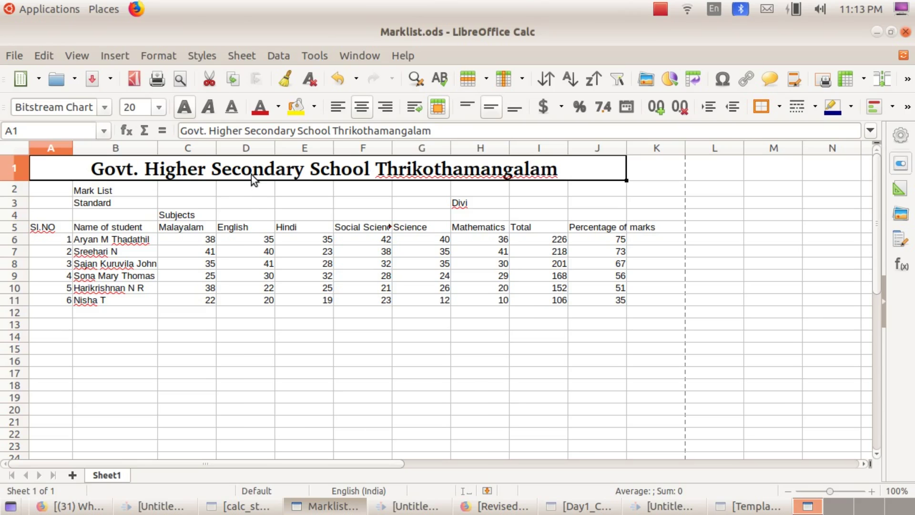
Set the school title's font color to Red from the standard palette in the cell's font effects.
{"action": "left_click", "coordinate": [155, 58]}
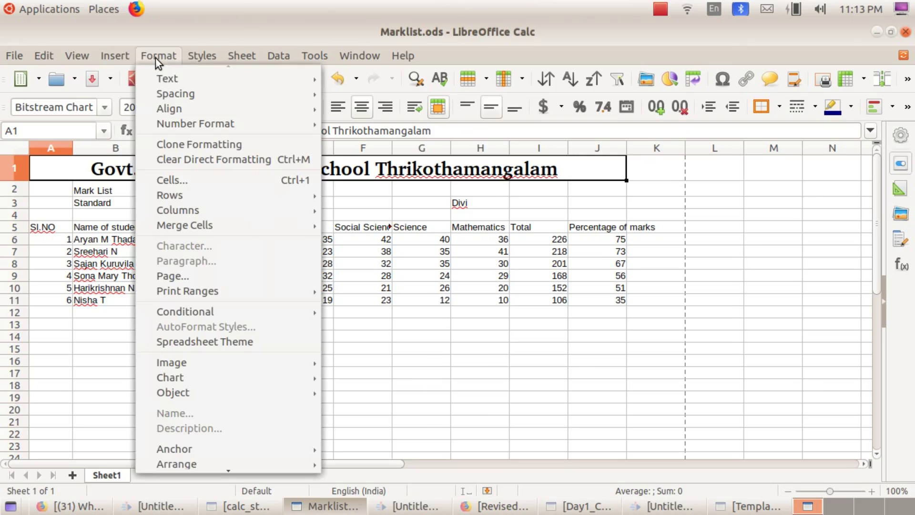
{"action": "left_click", "coordinate": [204, 186]}
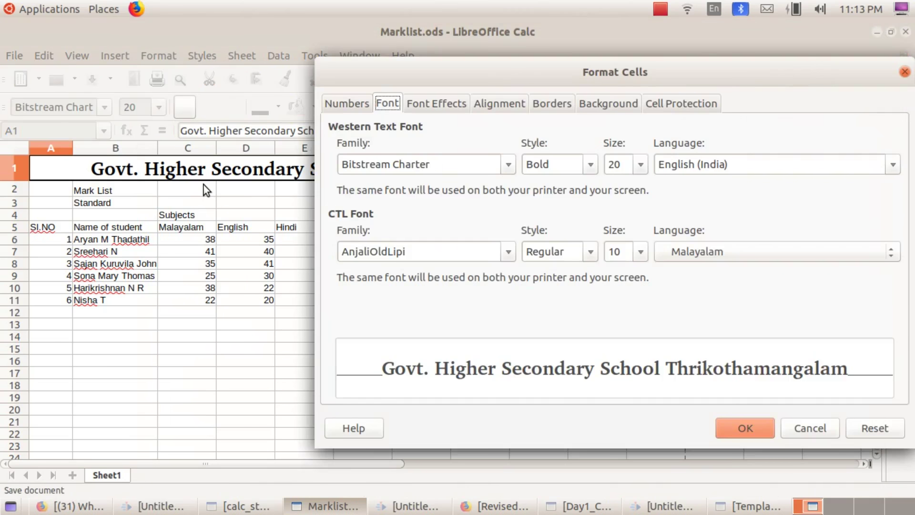
{"action": "left_click", "coordinate": [435, 103]}
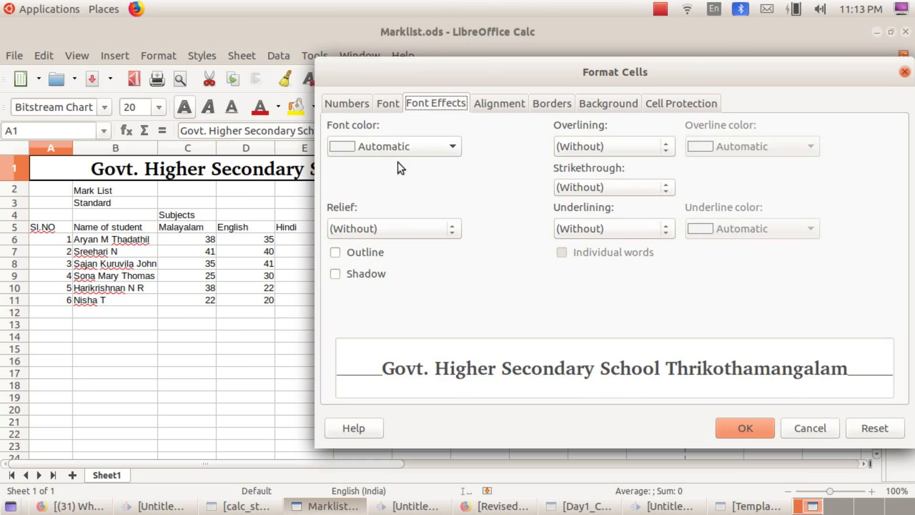
{"action": "left_click", "coordinate": [452, 148]}
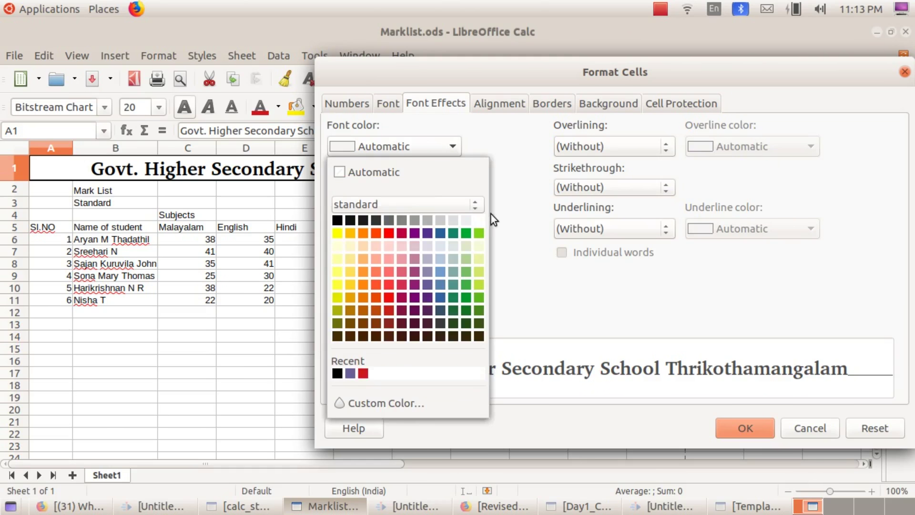
{"action": "left_click", "coordinate": [477, 204]}
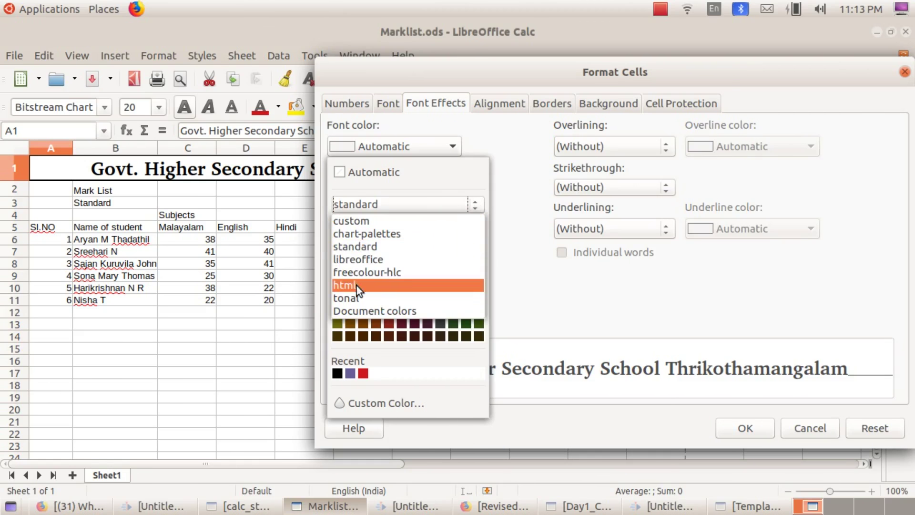
{"action": "left_click", "coordinate": [361, 260]}
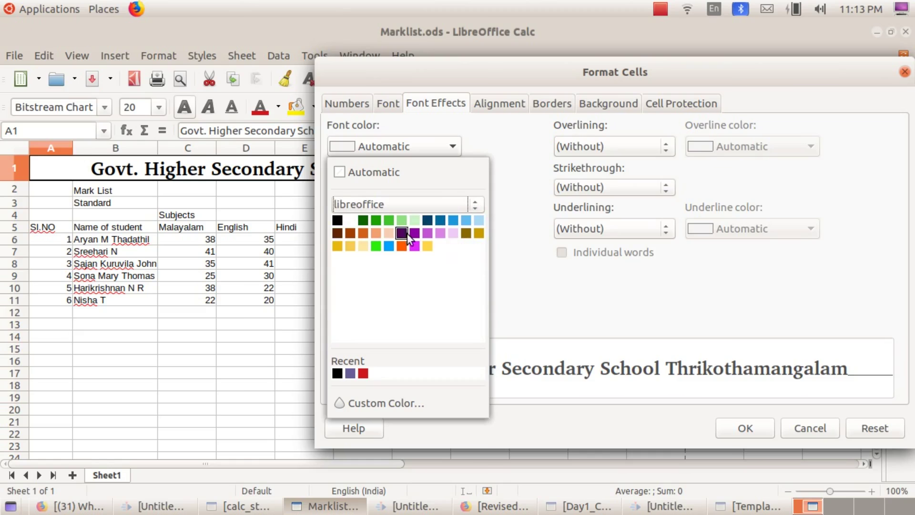
{"action": "left_click", "coordinate": [473, 203]}
{"action": "left_click", "coordinate": [404, 242]}
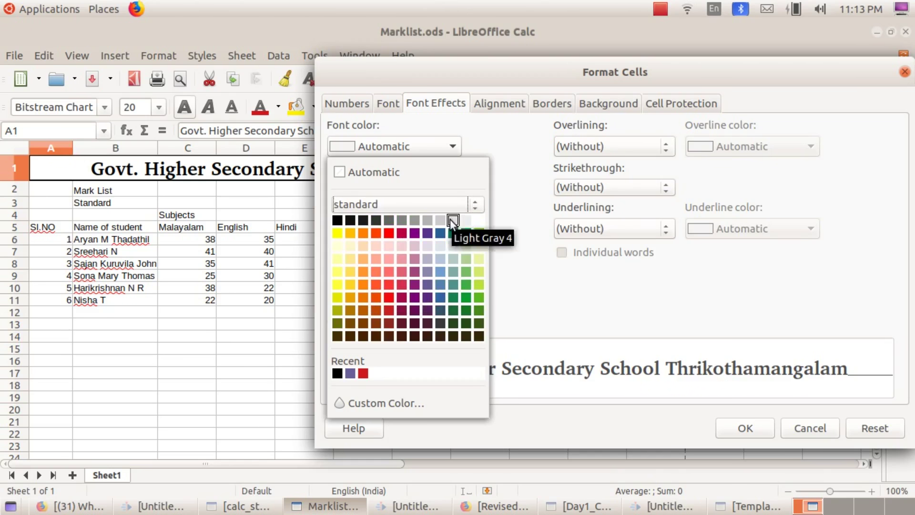
{"action": "left_click", "coordinate": [389, 231]}
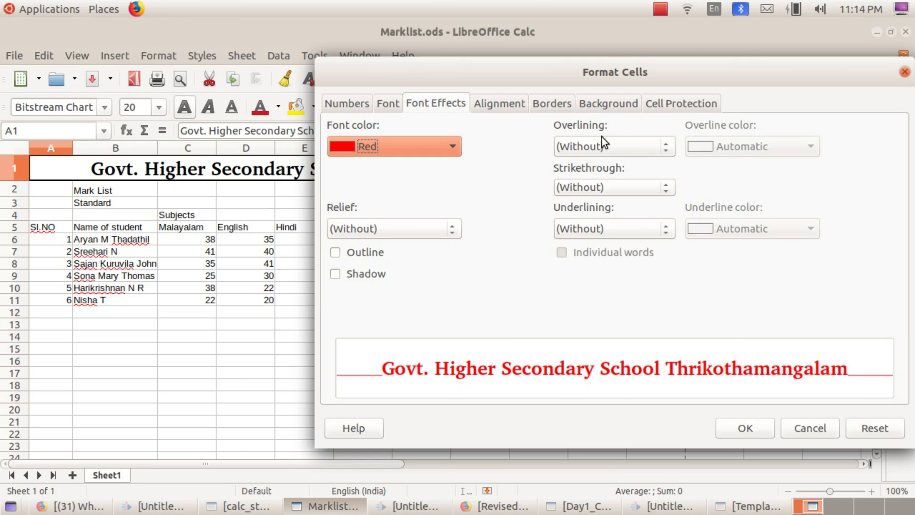
Review the overlining and strikethrough options for the school title, leaving both at (Without).
{"action": "left_click", "coordinate": [668, 147]}
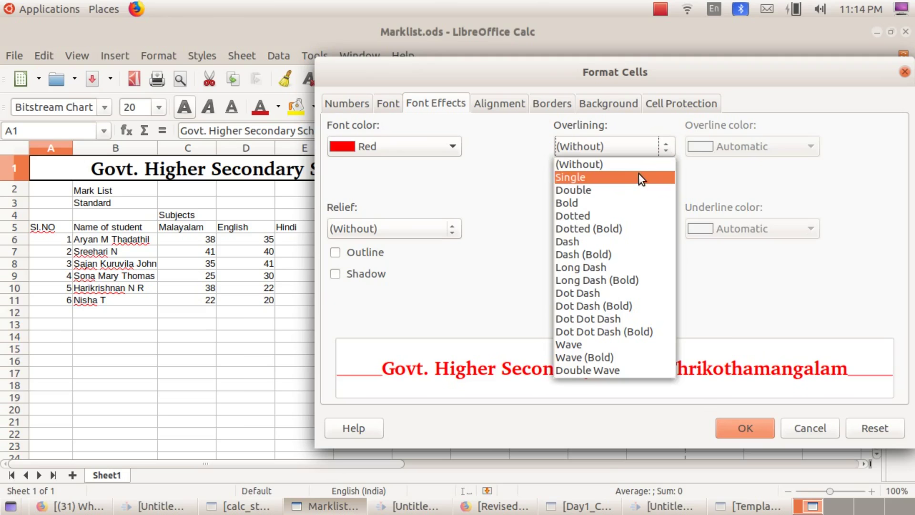
{"action": "left_click", "coordinate": [567, 164]}
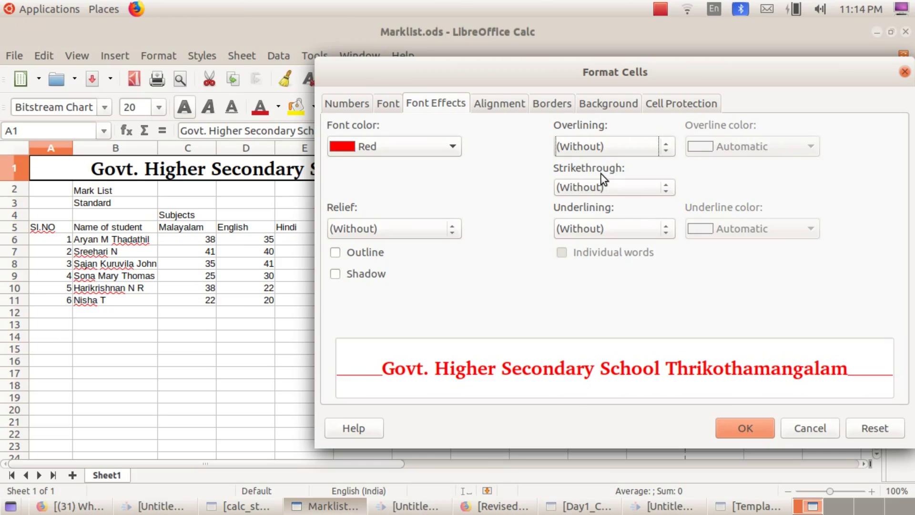
{"action": "left_click", "coordinate": [666, 187]}
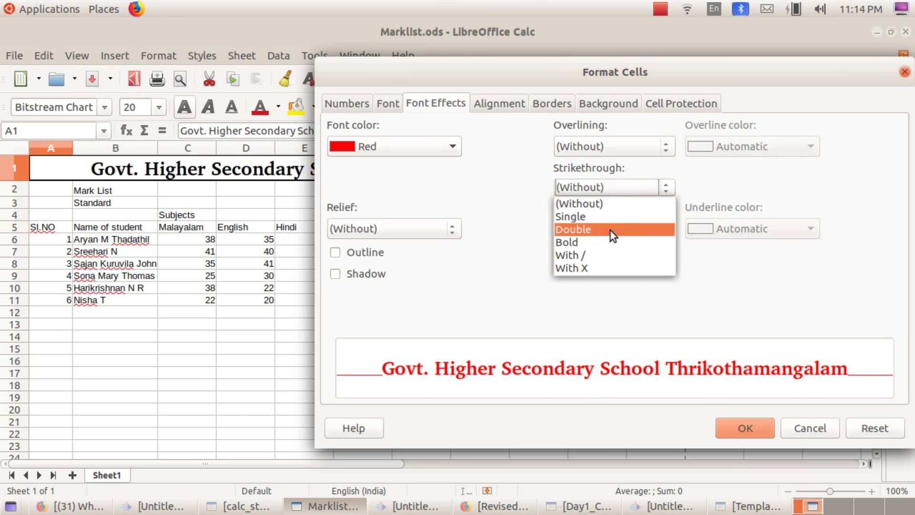
{"action": "left_click", "coordinate": [651, 175]}
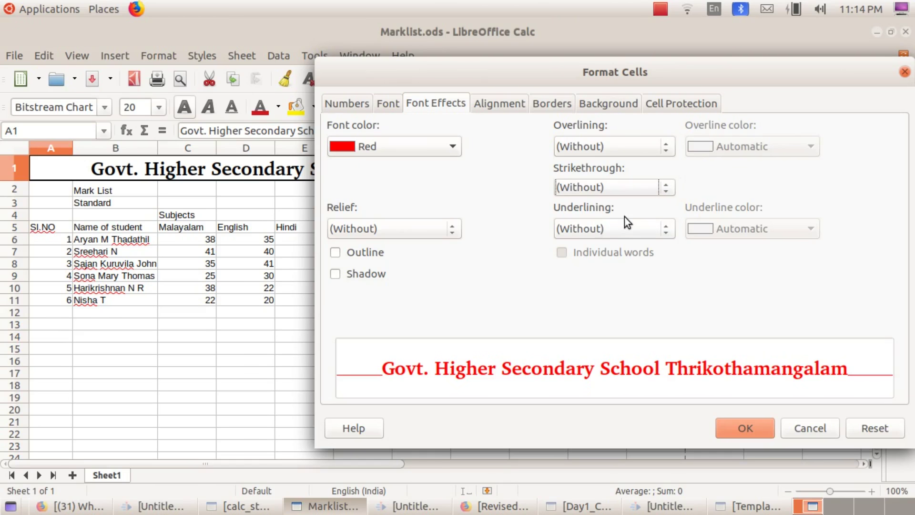
Give the school title a Single underline in Purple and apply the font effects.
{"action": "left_click", "coordinate": [669, 232]}
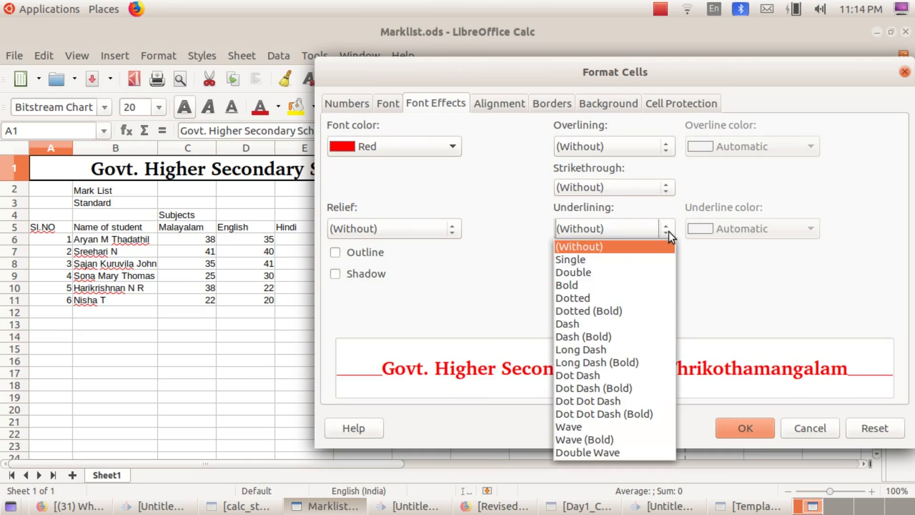
{"action": "left_click", "coordinate": [604, 259]}
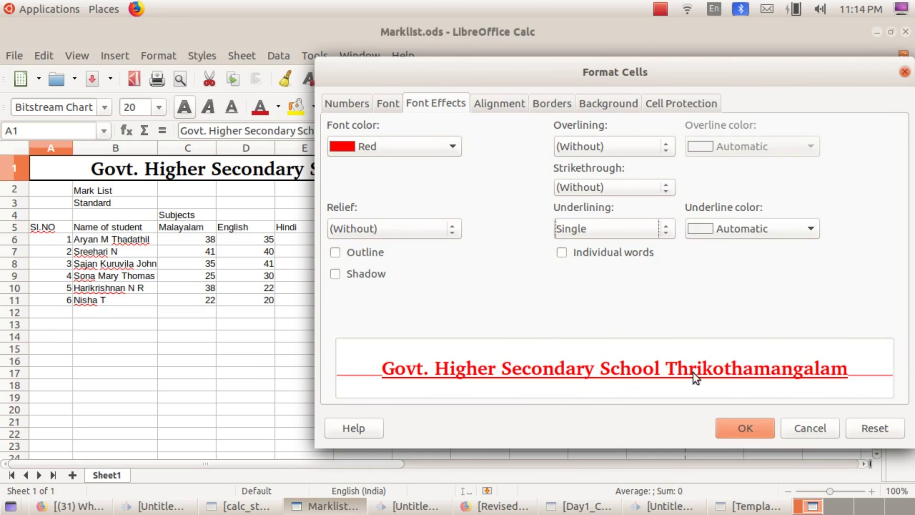
{"action": "left_click", "coordinate": [812, 229]}
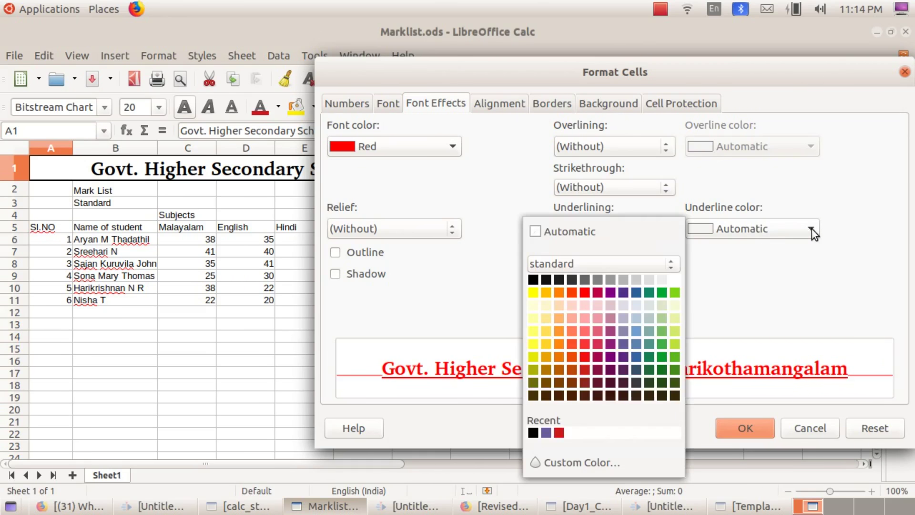
{"action": "left_click", "coordinate": [611, 292]}
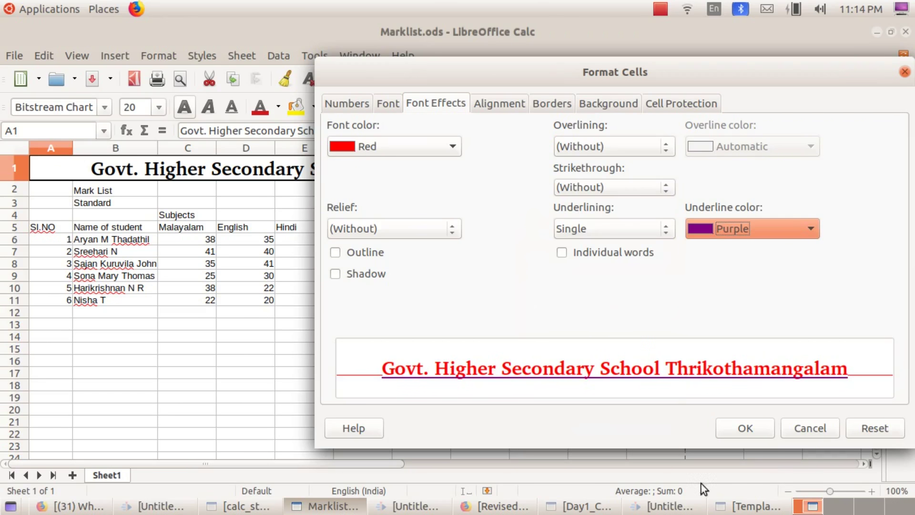
{"action": "left_click", "coordinate": [737, 429]}
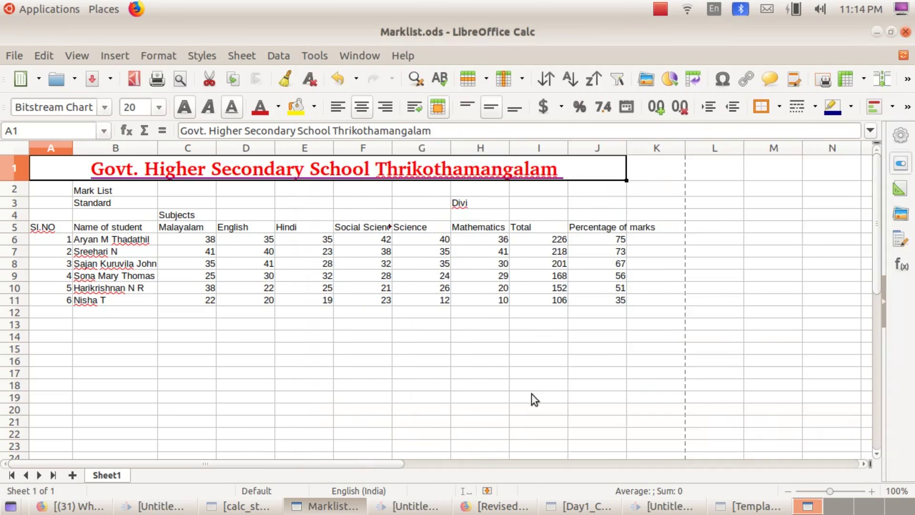
{"action": "left_click", "coordinate": [370, 193]}
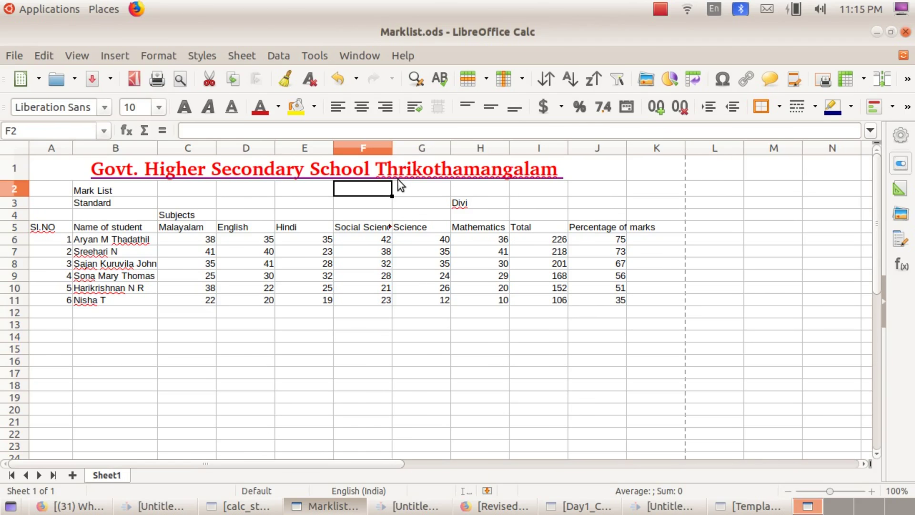
{"action": "left_click", "coordinate": [93, 190]}
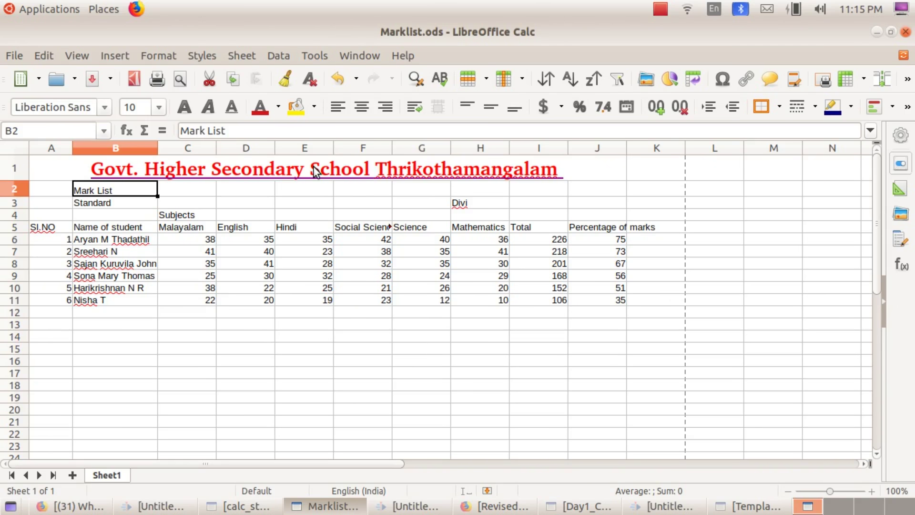
{"action": "left_click", "coordinate": [175, 190]}
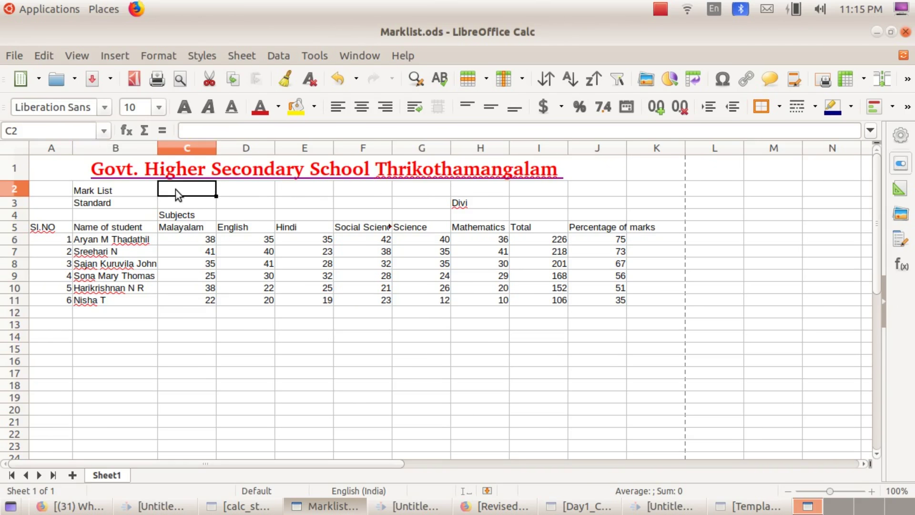
{"action": "left_click", "coordinate": [110, 189]}
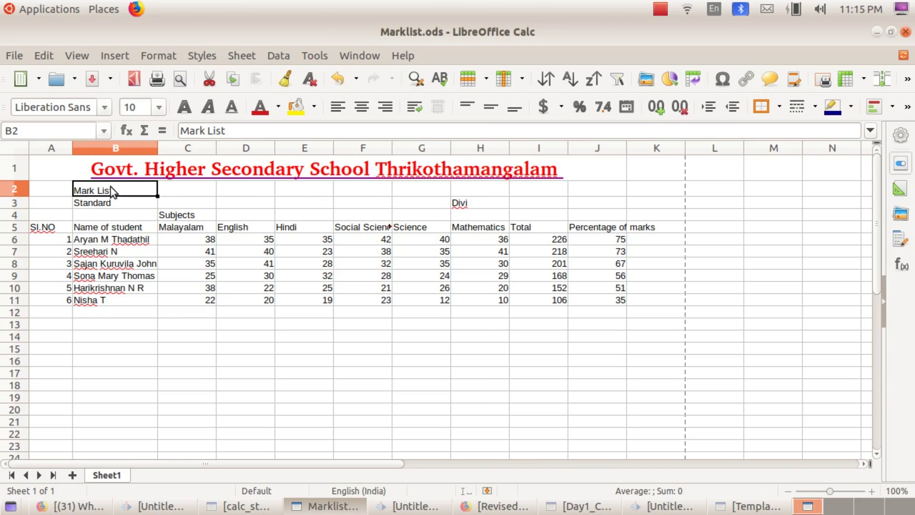
{"action": "left_click", "coordinate": [54, 187]}
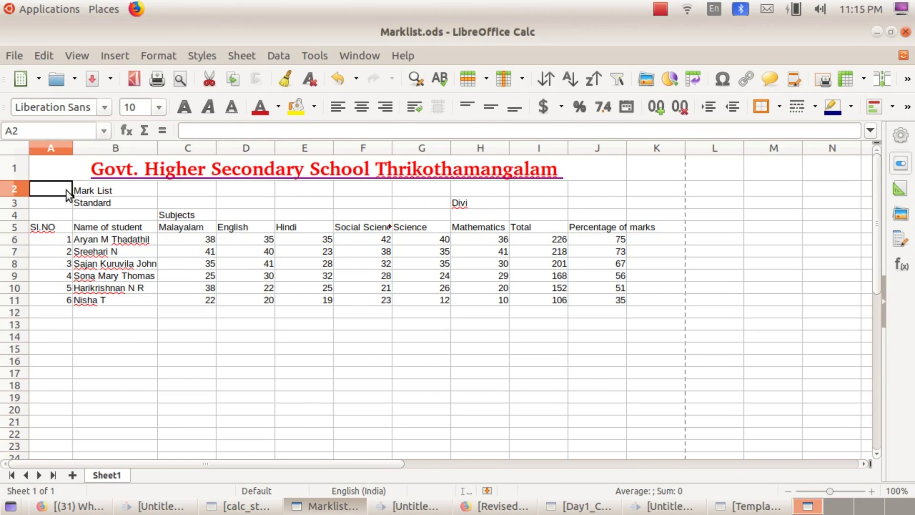
{"action": "left_click", "coordinate": [106, 190]}
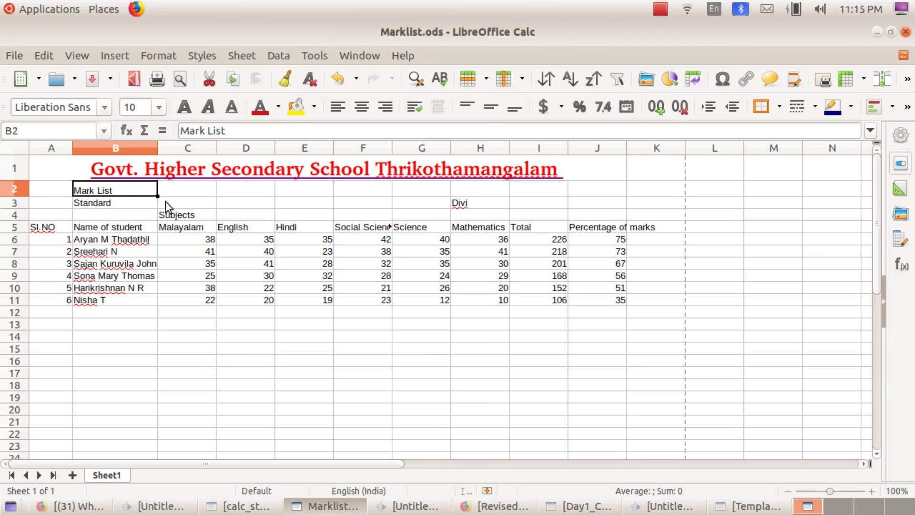
Merge and center cells A2:K2 so the Mark List heading spans the row.
{"action": "left_click", "coordinate": [45, 190]}
{"action": "left_click_drag", "start_coordinate": [75, 191], "coordinate": [651, 190]}
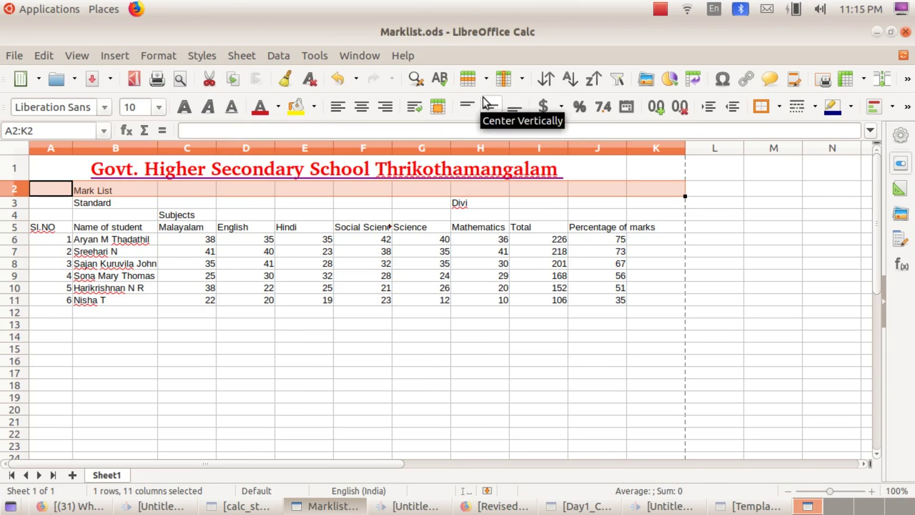
{"action": "left_click", "coordinate": [442, 107]}
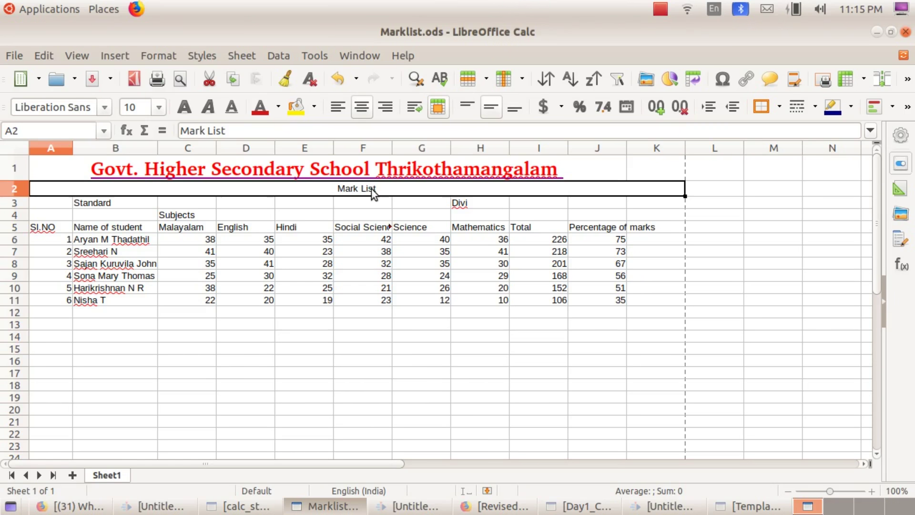
Set the Mark List heading's font to Bitstream Vera Sans Mono at size 14.
{"action": "left_click", "coordinate": [105, 108]}
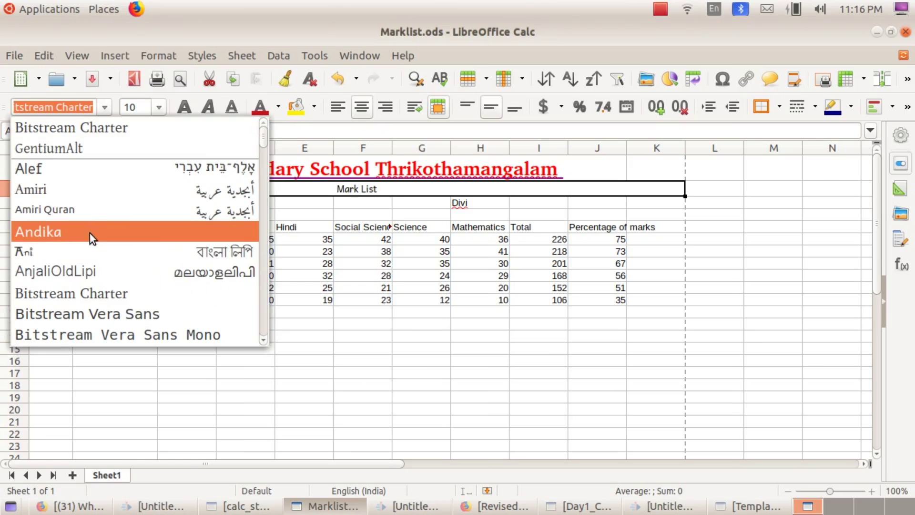
{"action": "scroll", "coordinate": [72, 330], "scroll_direction": "down", "scroll_amount": 3}
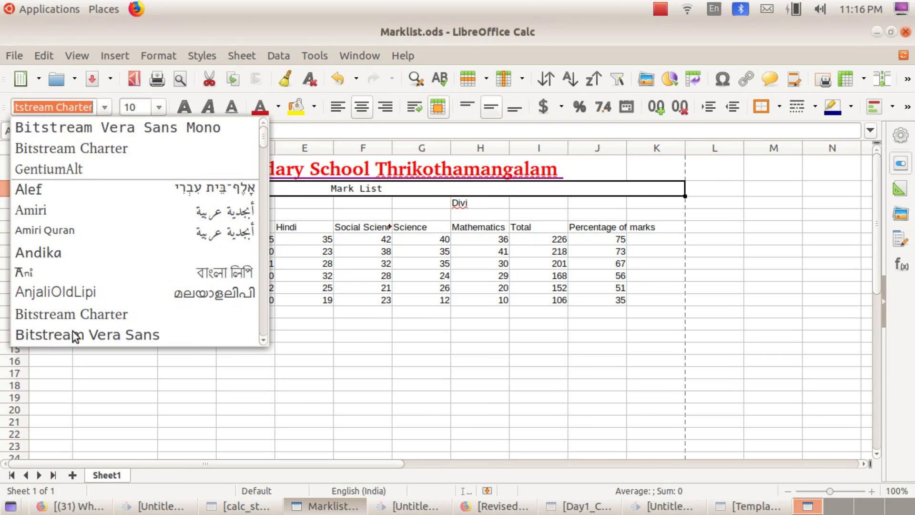
{"action": "key", "text": "Return"}
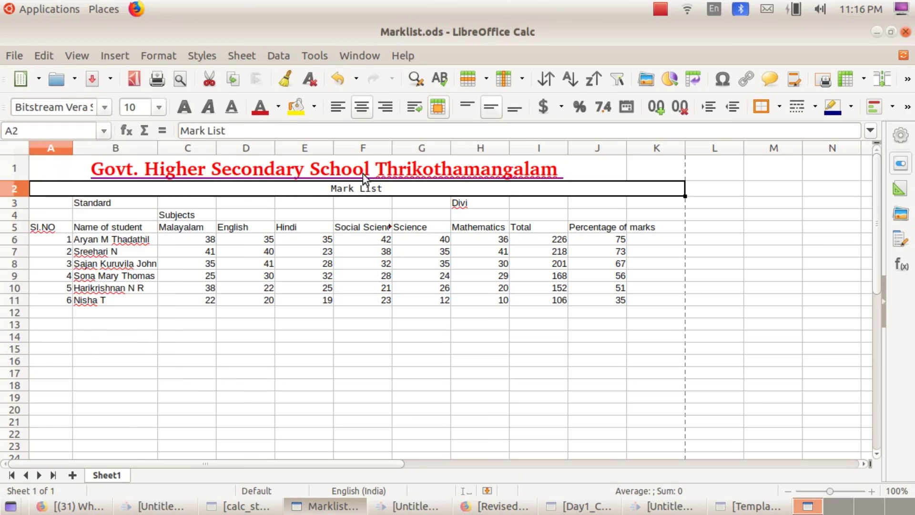
{"action": "left_click", "coordinate": [161, 107]}
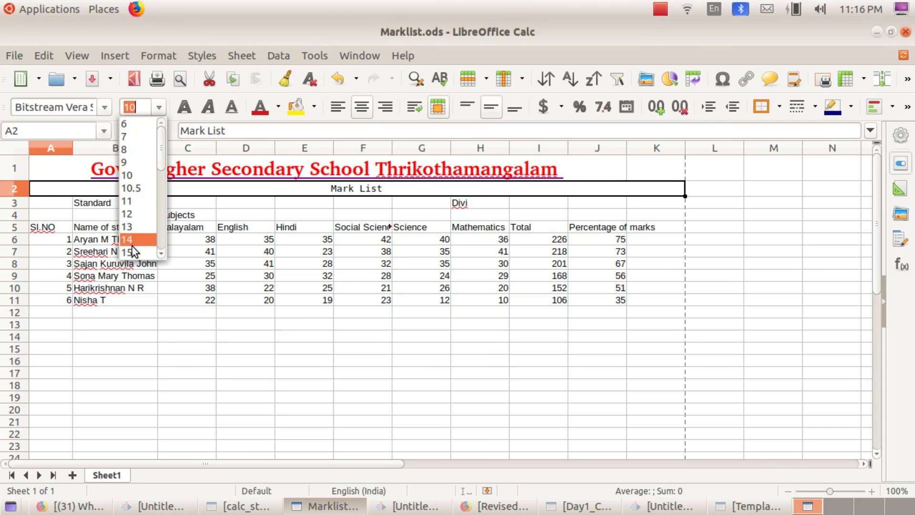
{"action": "left_click", "coordinate": [133, 246]}
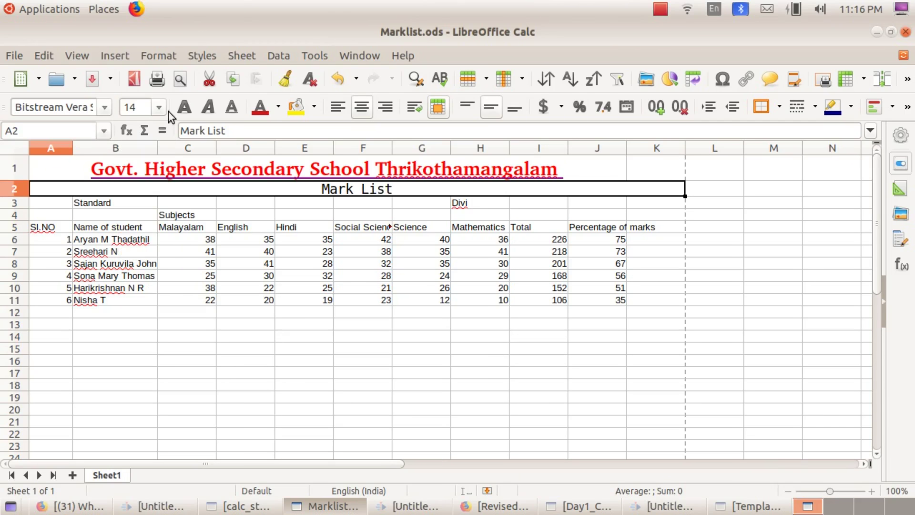
Make the Mark List heading italic and color its text green from the standard palette.
{"action": "left_click", "coordinate": [209, 108]}
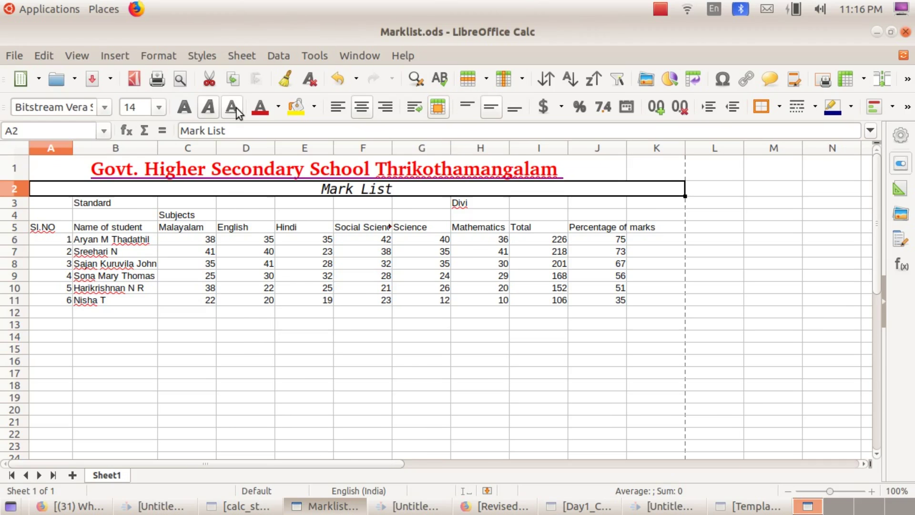
{"action": "left_click", "coordinate": [279, 108]}
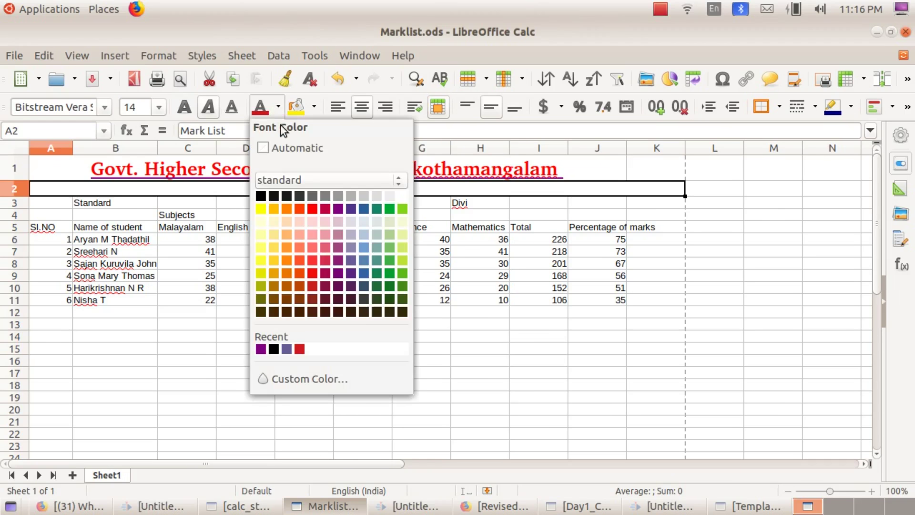
{"action": "left_click", "coordinate": [389, 209]}
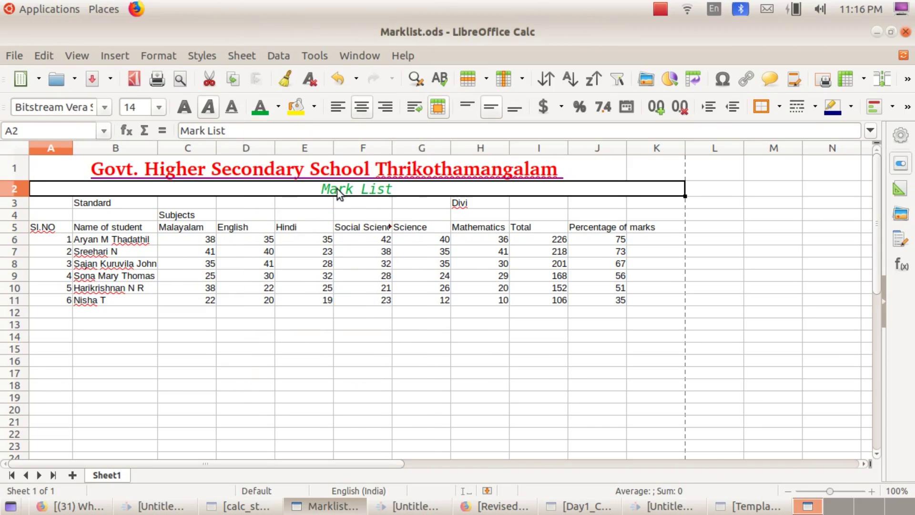
{"action": "left_click", "coordinate": [691, 230]}
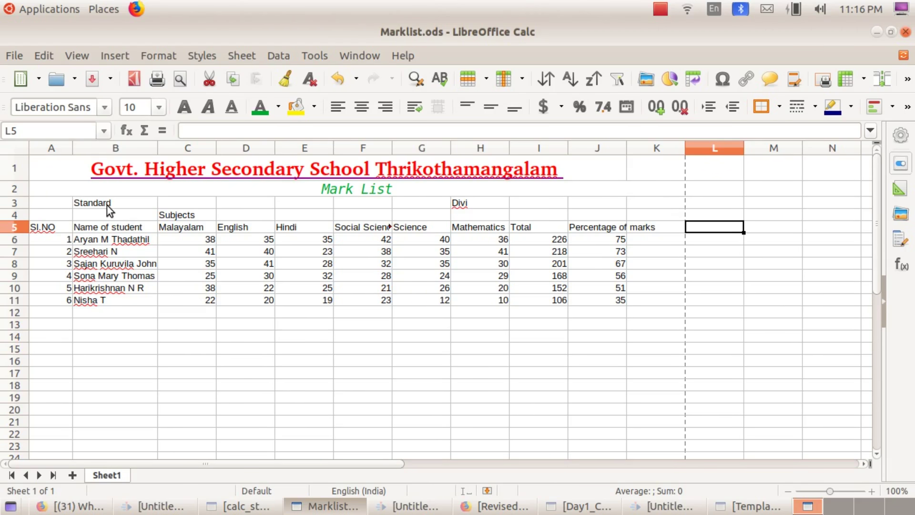
Merge and center cells A3:E3 for the Standard label and cells F3:J3 for the Divi label.
{"action": "left_click_drag", "start_coordinate": [55, 201], "coordinate": [284, 207]}
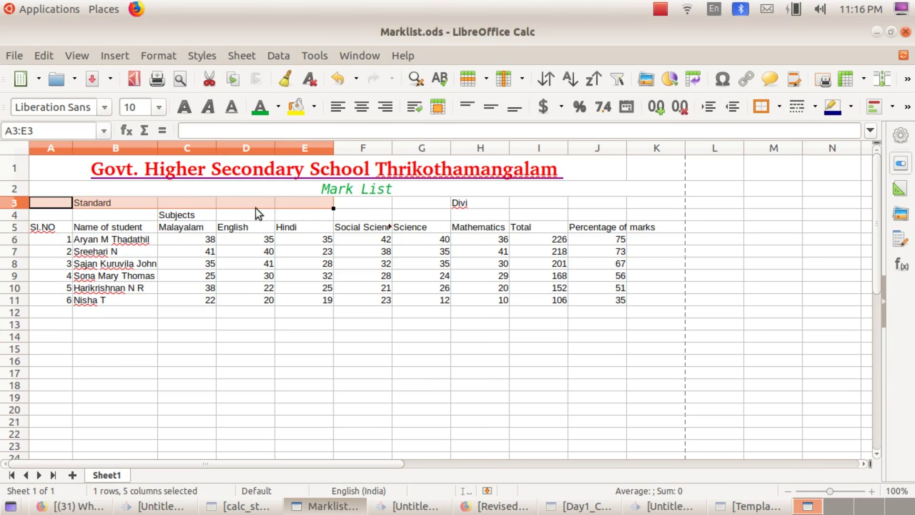
{"action": "left_click", "coordinate": [440, 106]}
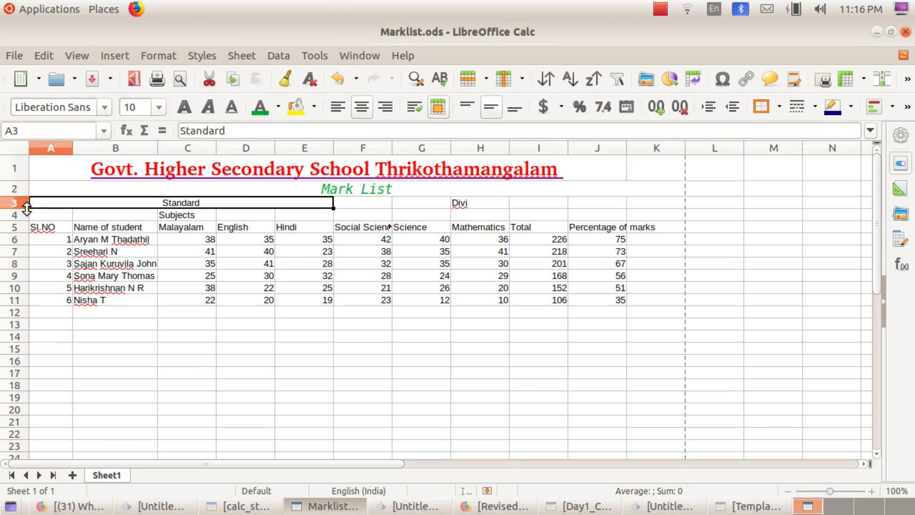
{"action": "left_click", "coordinate": [376, 204]}
{"action": "left_click_drag", "start_coordinate": [371, 203], "coordinate": [581, 206]}
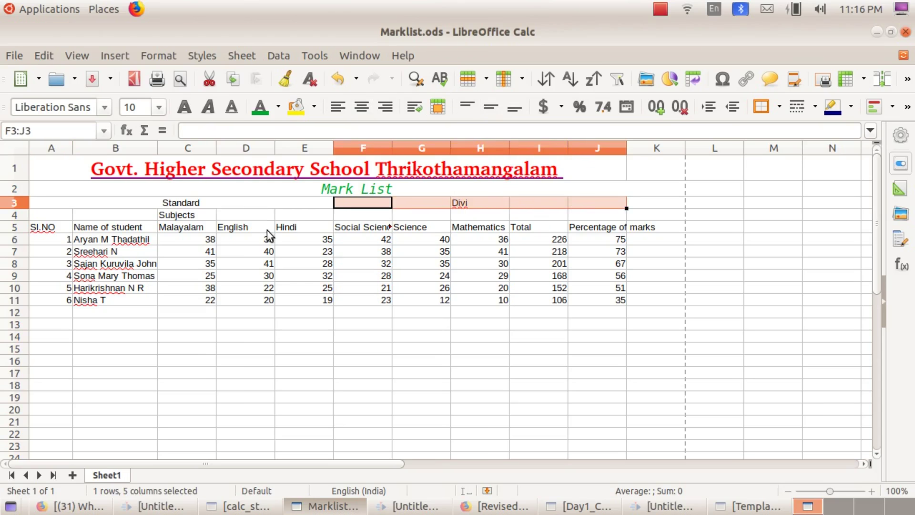
{"action": "left_click", "coordinate": [441, 108]}
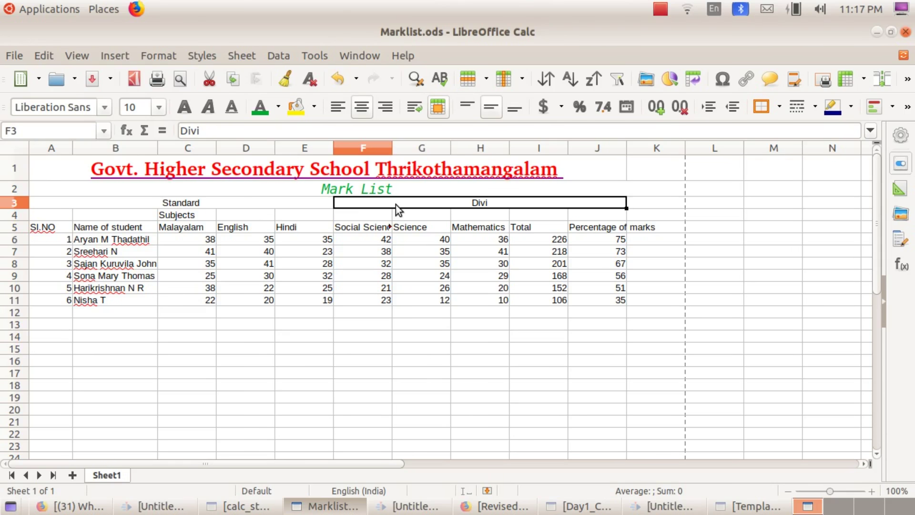
Make row 3 containing the Standard and Divi labels slightly taller.
{"action": "left_click", "coordinate": [202, 204]}
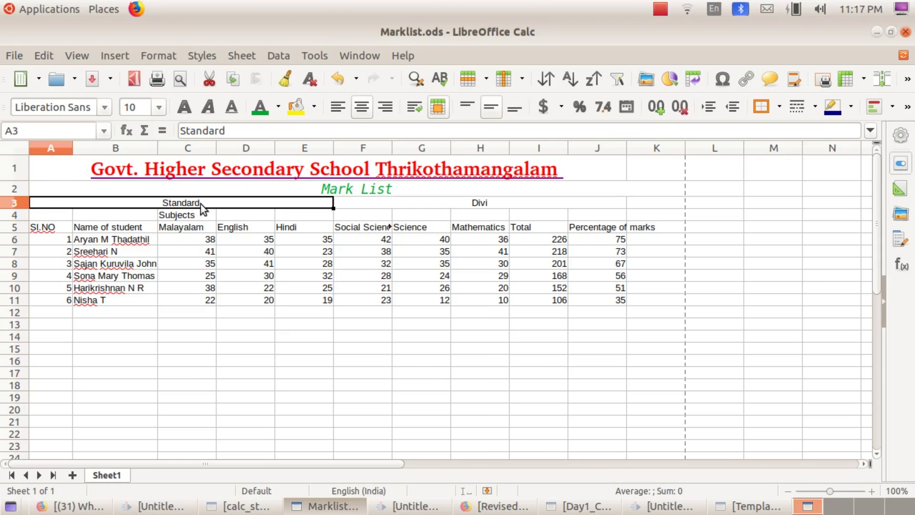
{"action": "left_click", "coordinate": [271, 226]}
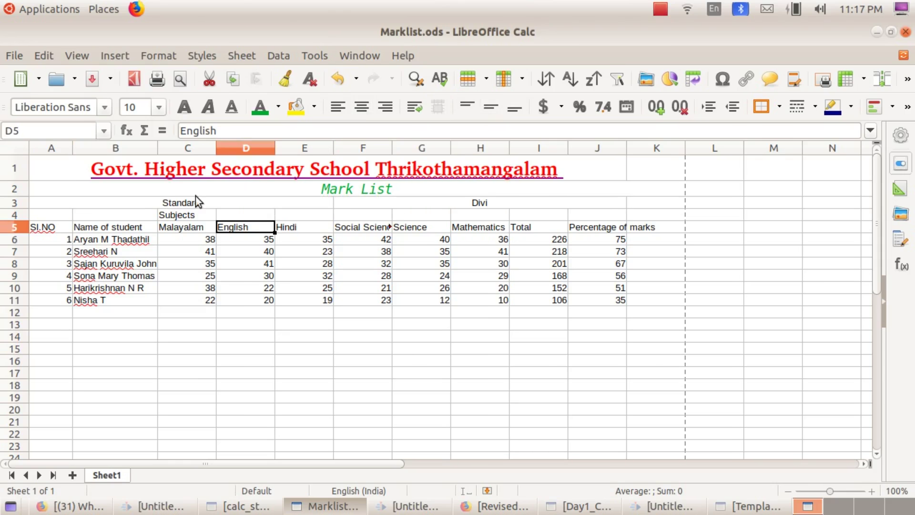
{"action": "left_click_drag", "start_coordinate": [24, 206], "coordinate": [21, 213]}
Make the Standard and Divi labels in A3:J3 bold at font size 12.
{"action": "left_click", "coordinate": [131, 205]}
{"action": "left_click_drag", "start_coordinate": [131, 205], "coordinate": [405, 207]}
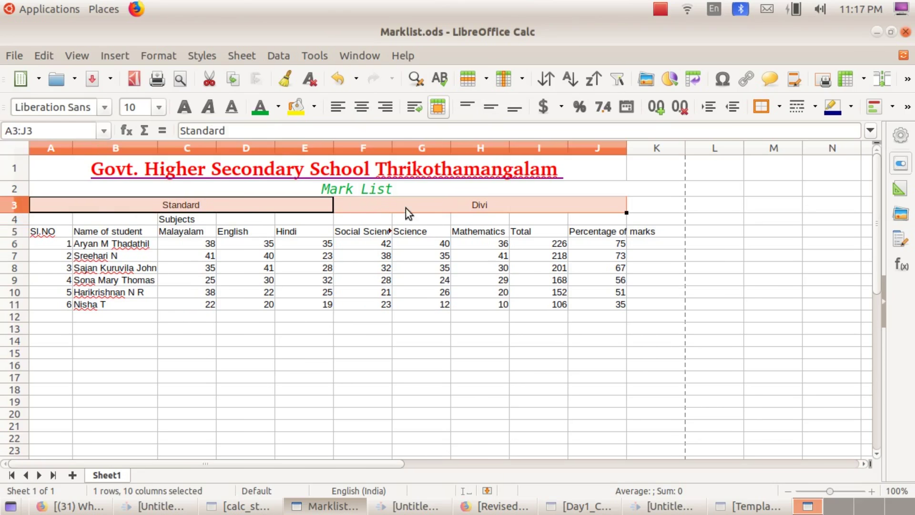
{"action": "left_click", "coordinate": [186, 107]}
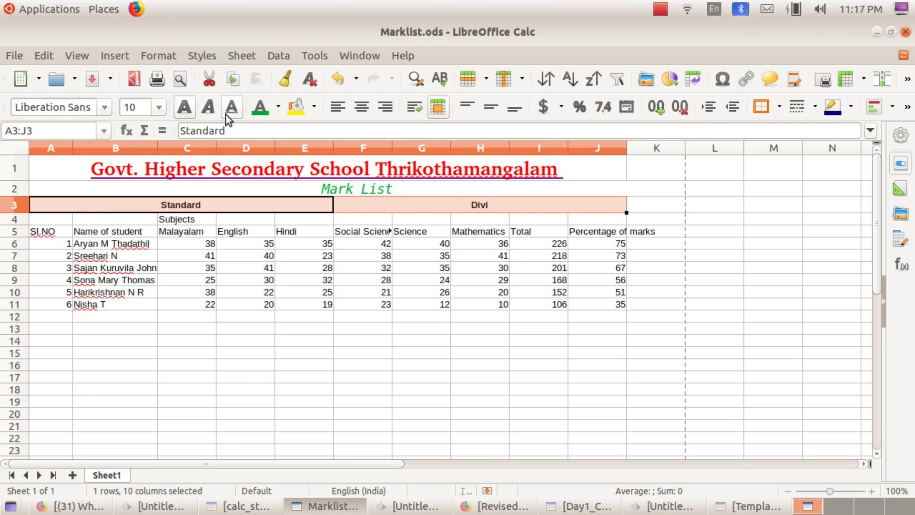
{"action": "left_click", "coordinate": [158, 107]}
{"action": "left_click", "coordinate": [143, 213]}
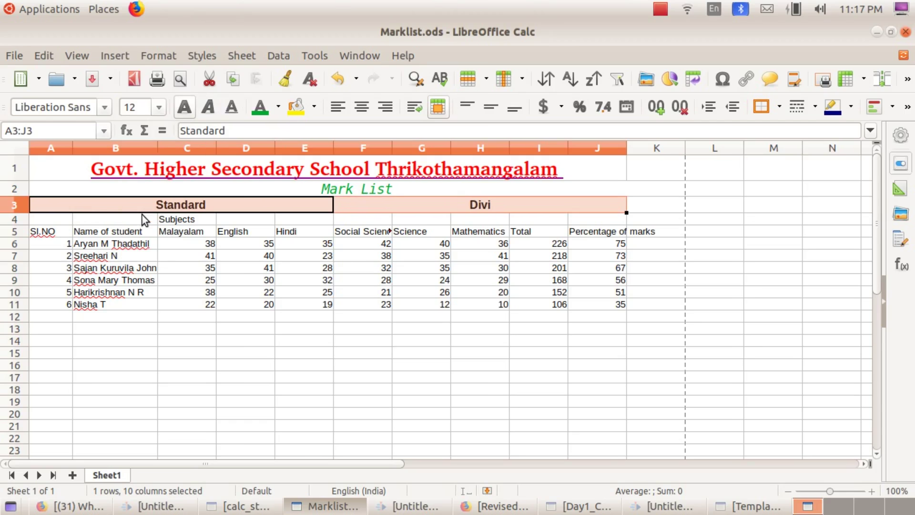
{"action": "left_click", "coordinate": [350, 257]}
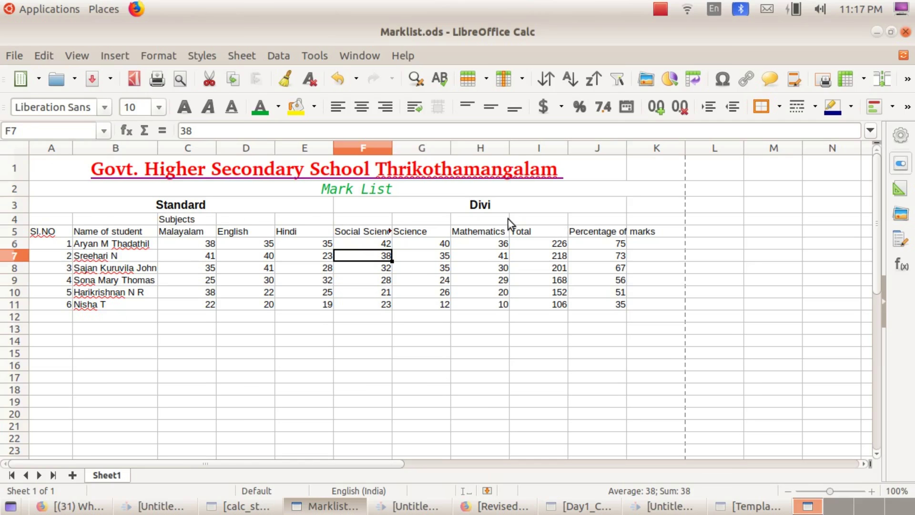
Merge and center cells C4:H4 for the Subjects heading and make row 4 slightly taller.
{"action": "left_click", "coordinate": [175, 221]}
{"action": "left_click_drag", "start_coordinate": [214, 225], "coordinate": [475, 222]}
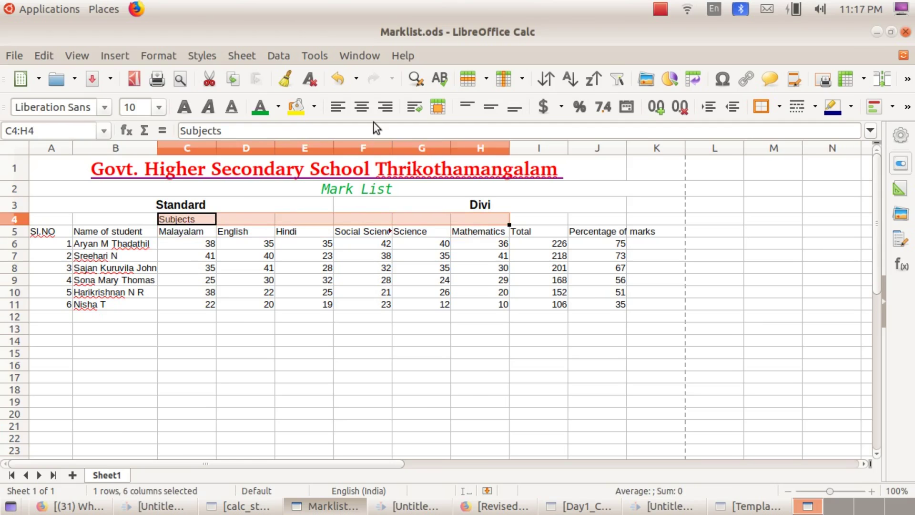
{"action": "left_click", "coordinate": [438, 107]}
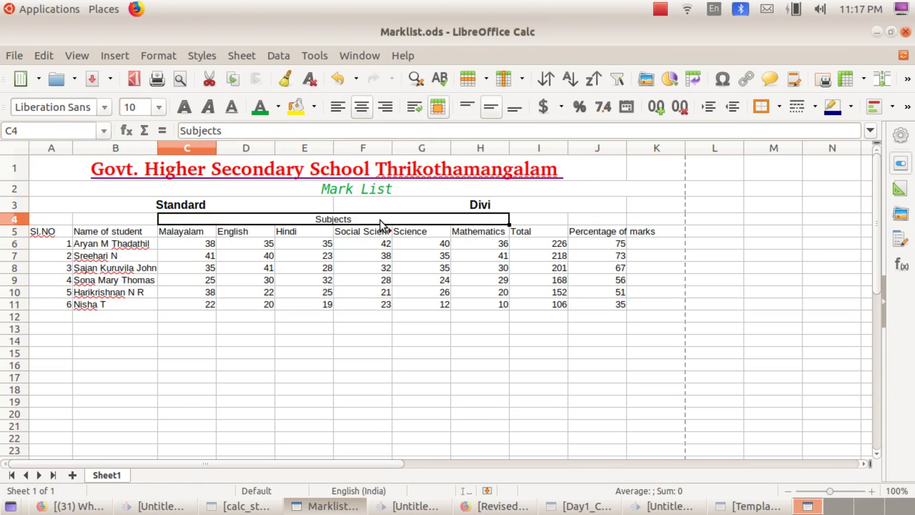
{"action": "left_click_drag", "start_coordinate": [23, 228], "coordinate": [25, 233]}
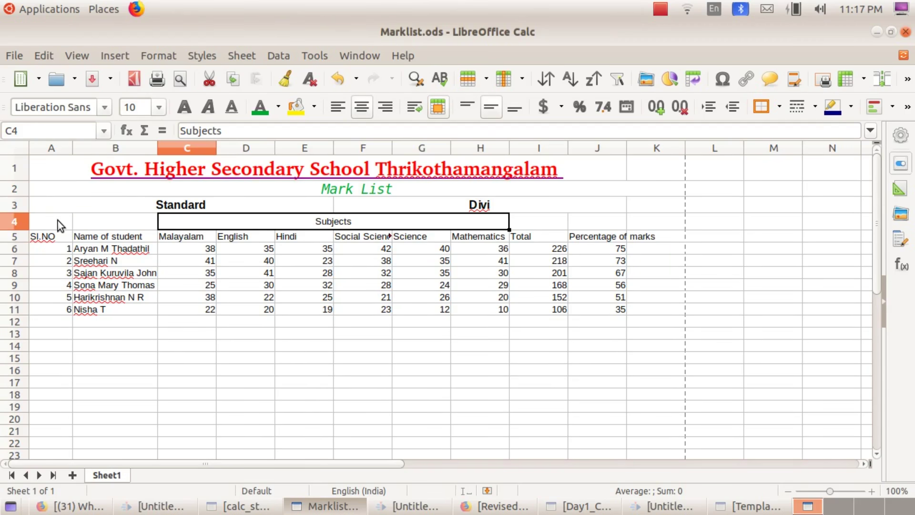
Merge and center A4:A5 for the SI.NO heading and B4:B5 for the Name of student heading.
{"action": "left_click", "coordinate": [57, 224]}
{"action": "left_click_drag", "start_coordinate": [57, 227], "coordinate": [57, 233]}
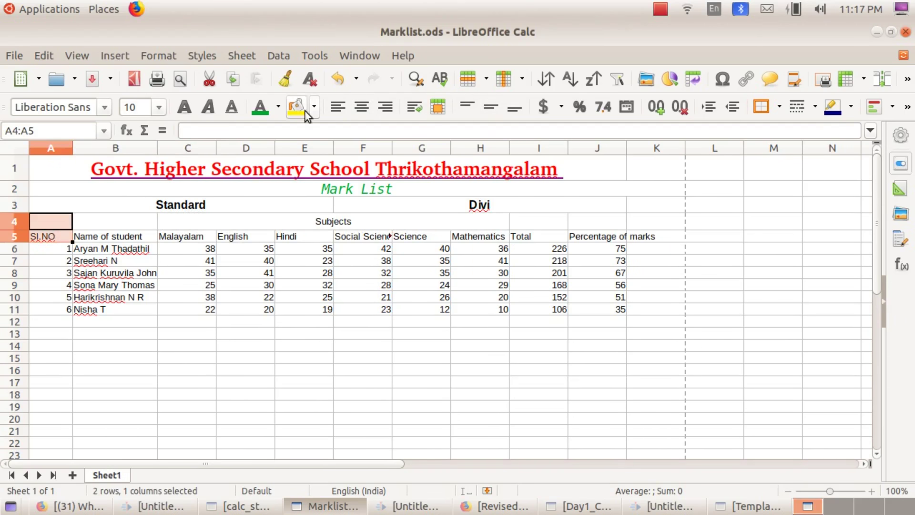
{"action": "left_click", "coordinate": [436, 108]}
{"action": "left_click_drag", "start_coordinate": [107, 224], "coordinate": [111, 230]}
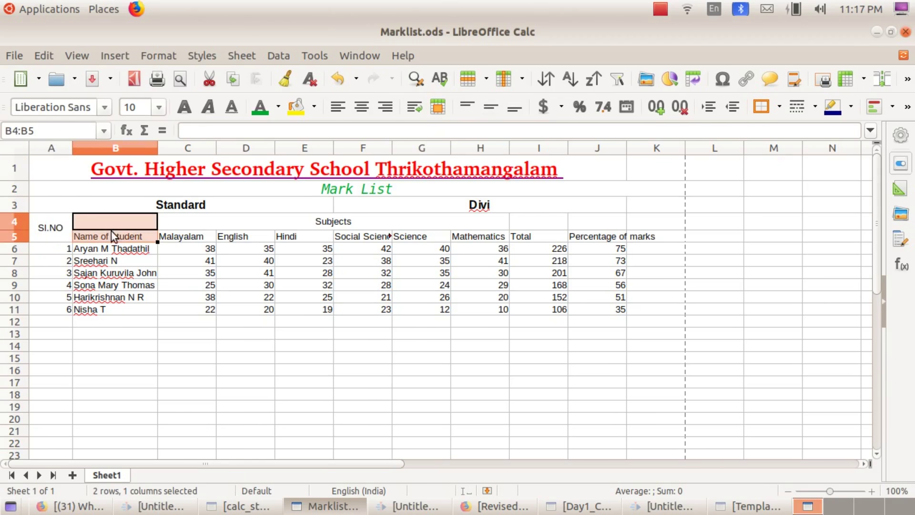
{"action": "left_click", "coordinate": [436, 108]}
{"action": "left_click", "coordinate": [87, 194]}
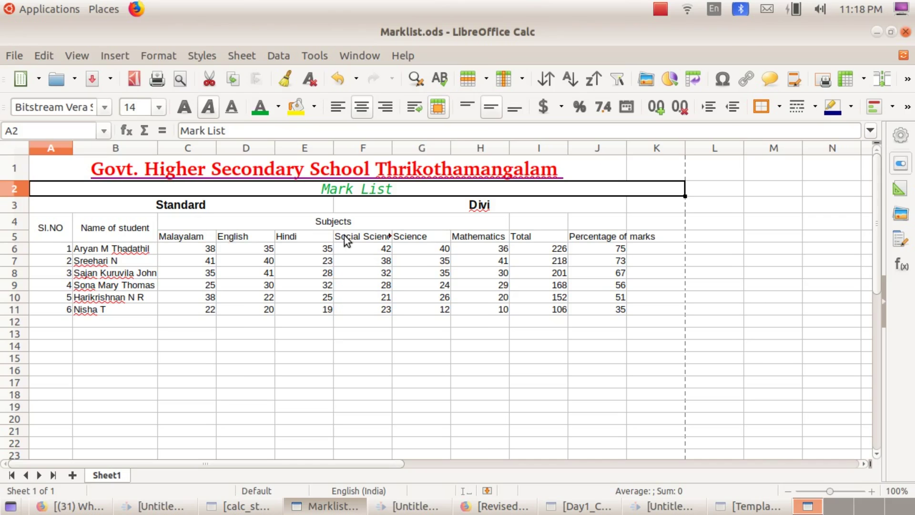
Make the Subjects heading bold at font size 11.
{"action": "left_click", "coordinate": [324, 228]}
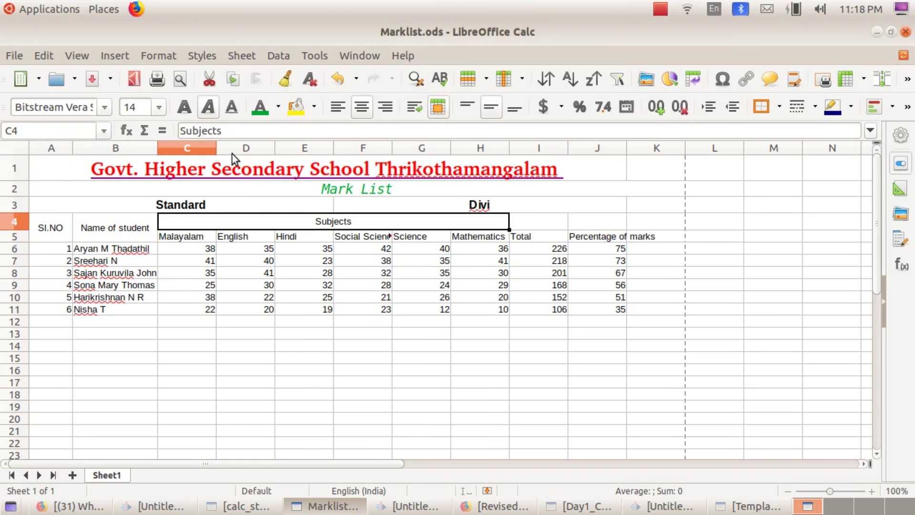
{"action": "left_click", "coordinate": [180, 106]}
{"action": "left_click", "coordinate": [160, 108]}
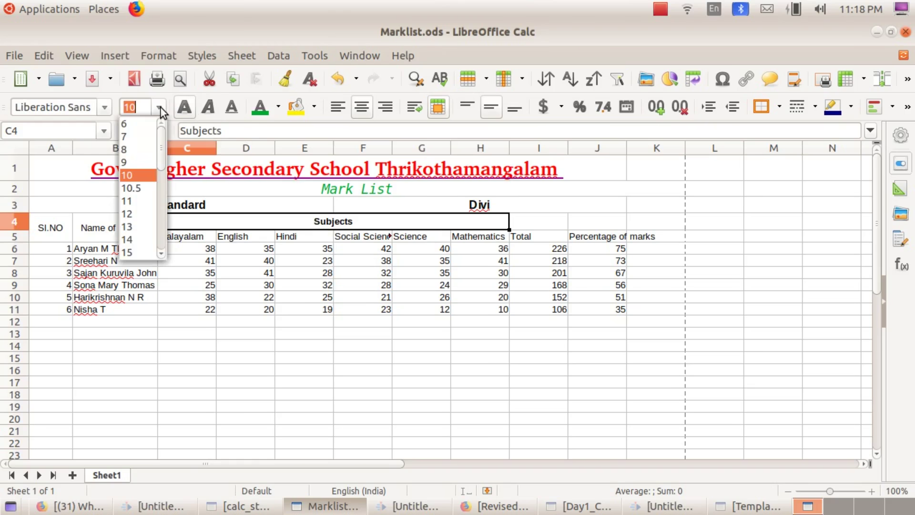
{"action": "left_click", "coordinate": [133, 202]}
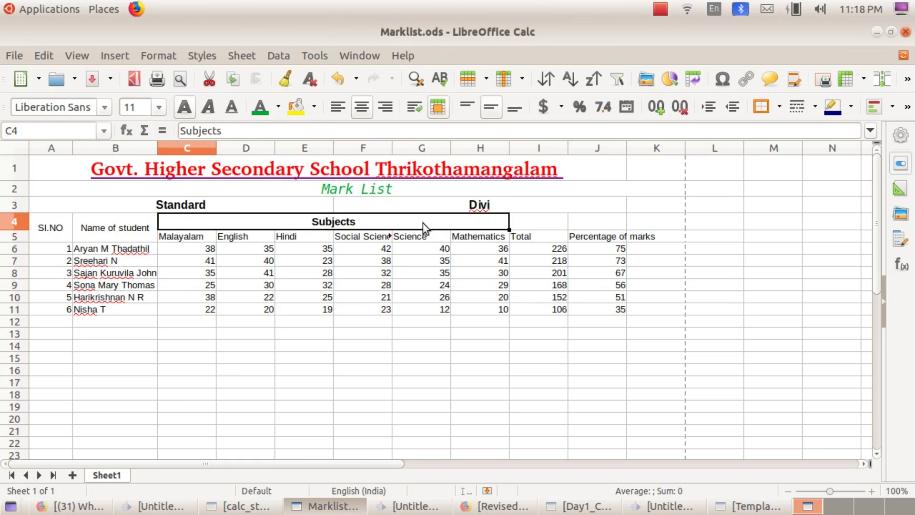
{"action": "left_click", "coordinate": [351, 309]}
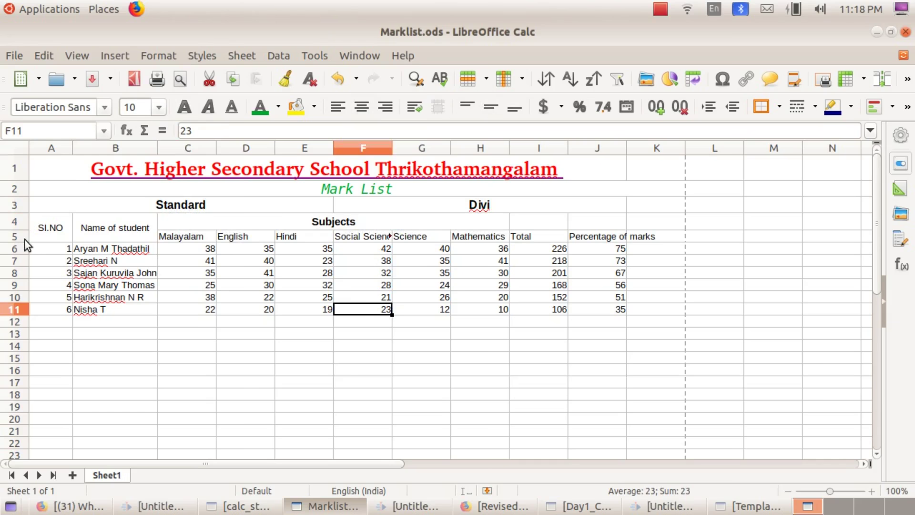
Increase the height of row 5 and make the column headings in B4:J5 bold at font size 12.
{"action": "left_click_drag", "start_coordinate": [24, 242], "coordinate": [26, 254]}
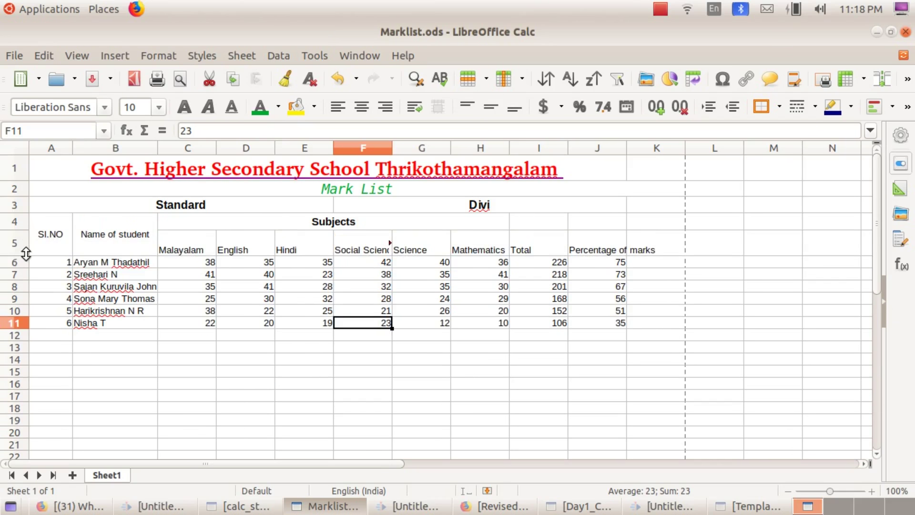
{"action": "left_click_drag", "start_coordinate": [121, 241], "coordinate": [583, 239]}
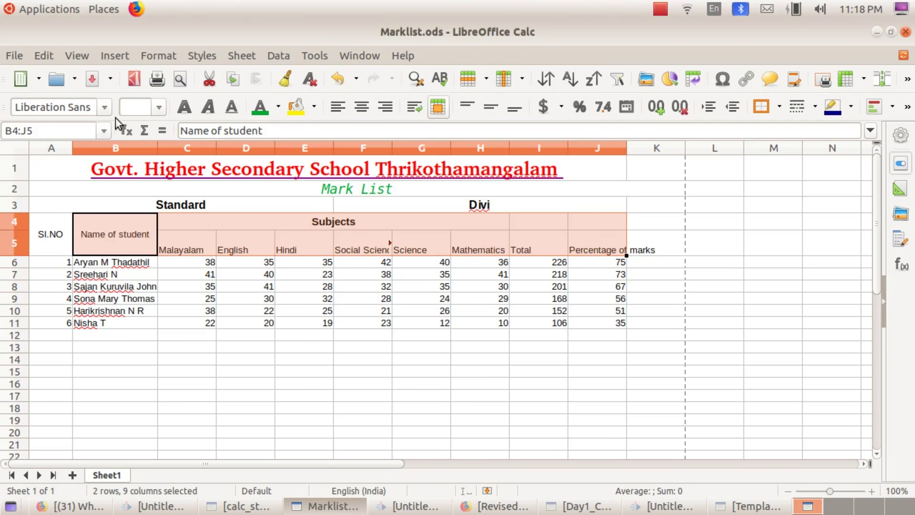
{"action": "left_click", "coordinate": [159, 108]}
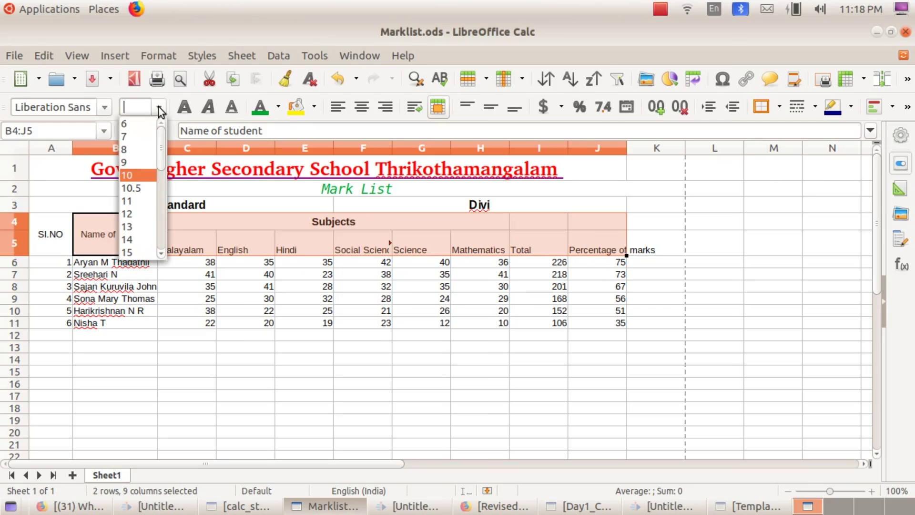
{"action": "left_click", "coordinate": [134, 213]}
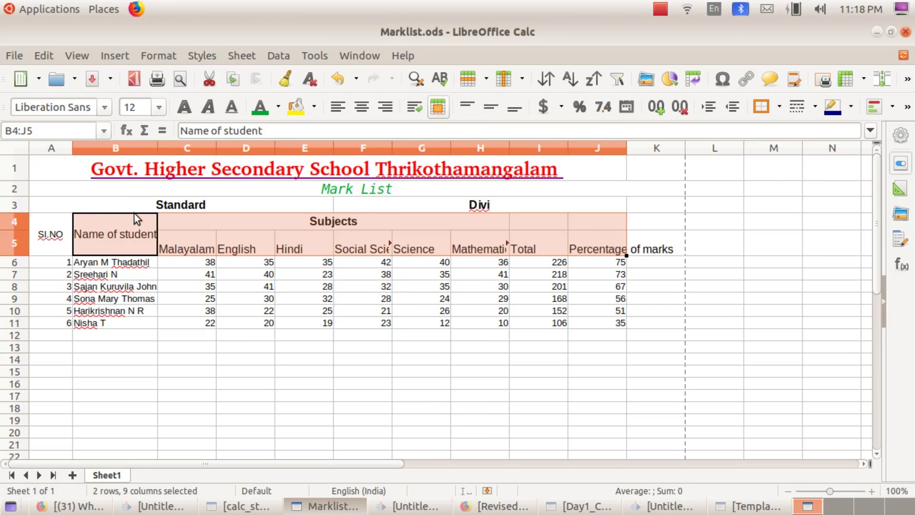
{"action": "left_click", "coordinate": [186, 106]}
{"action": "left_click", "coordinate": [304, 398]}
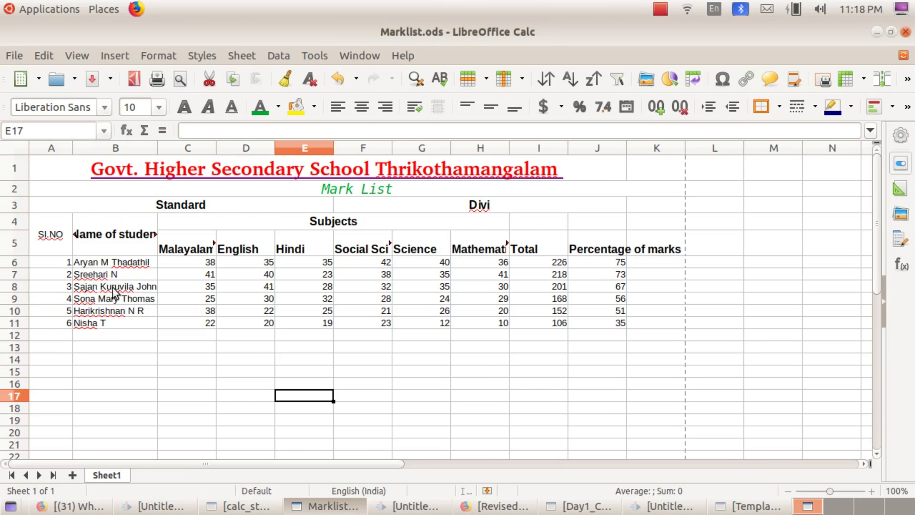
Change the font of the student names in B6:B11 to Chandas.
{"action": "left_click_drag", "start_coordinate": [107, 262], "coordinate": [101, 317]}
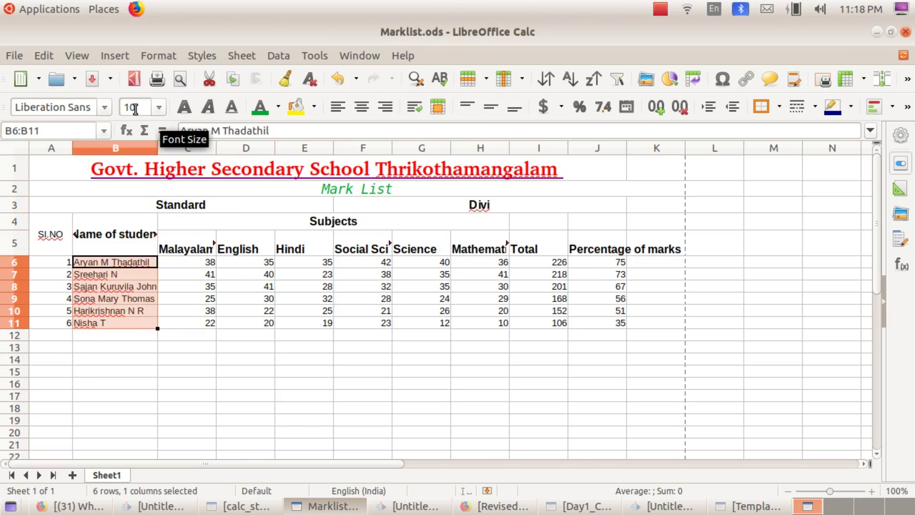
{"action": "left_click", "coordinate": [108, 108]}
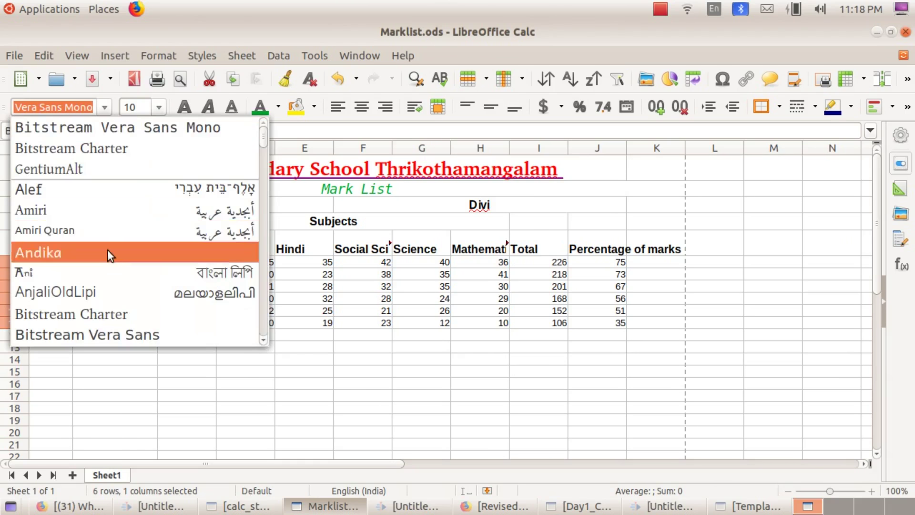
{"action": "scroll", "coordinate": [107, 259], "scroll_direction": "down", "scroll_amount": 5}
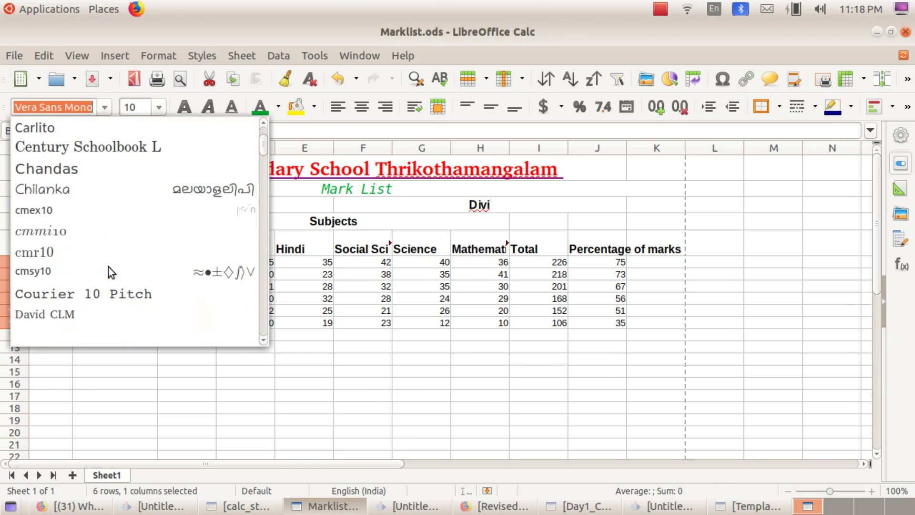
{"action": "left_click", "coordinate": [70, 168]}
{"action": "left_click", "coordinate": [106, 130]}
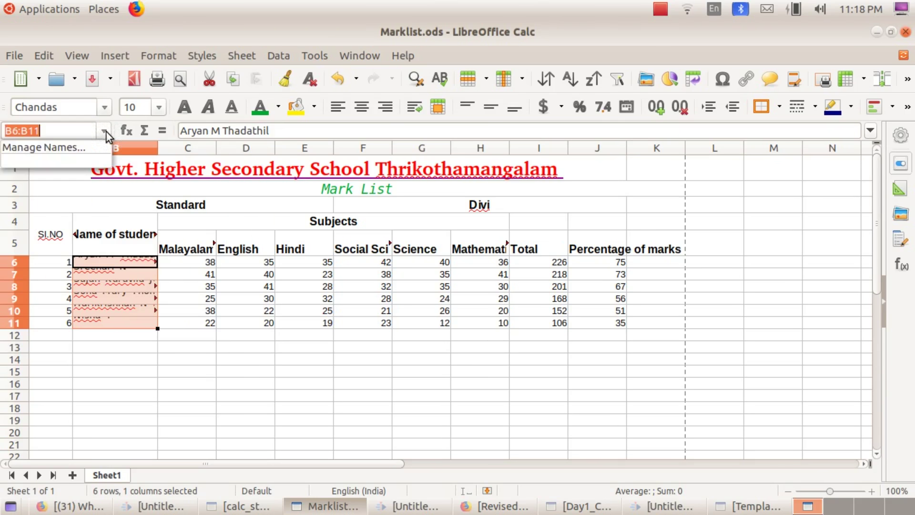
{"action": "key", "text": "Escape"}
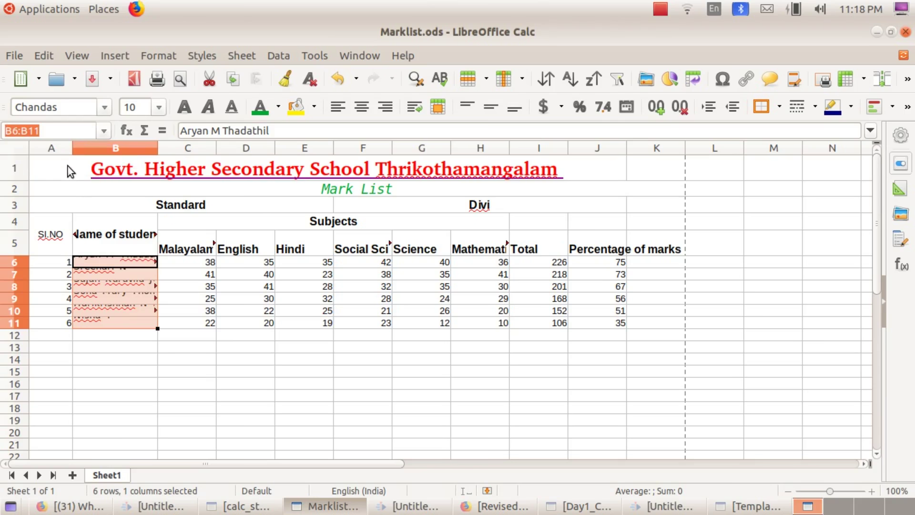
{"action": "left_click", "coordinate": [103, 131]}
{"action": "left_click", "coordinate": [104, 131]}
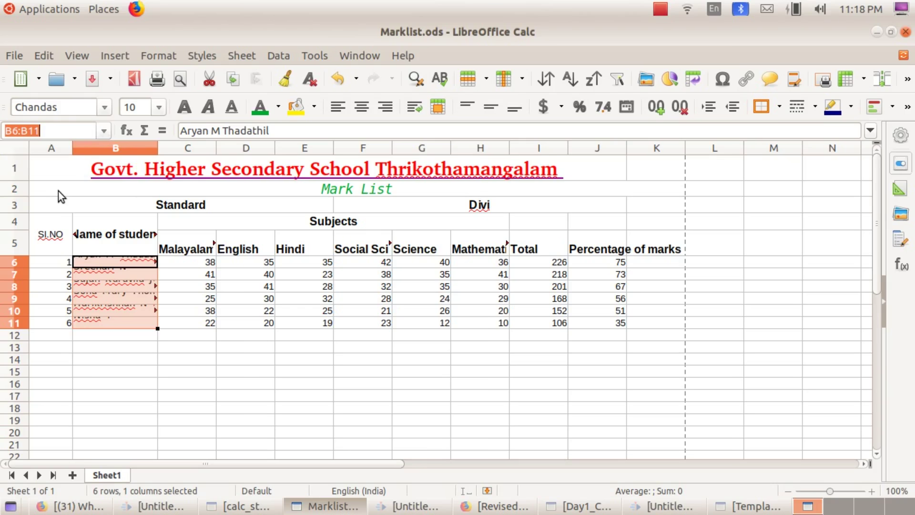
Set the student names in B6:B11 to the Century Schoolbook L font at size 14.
{"action": "left_click", "coordinate": [103, 106]}
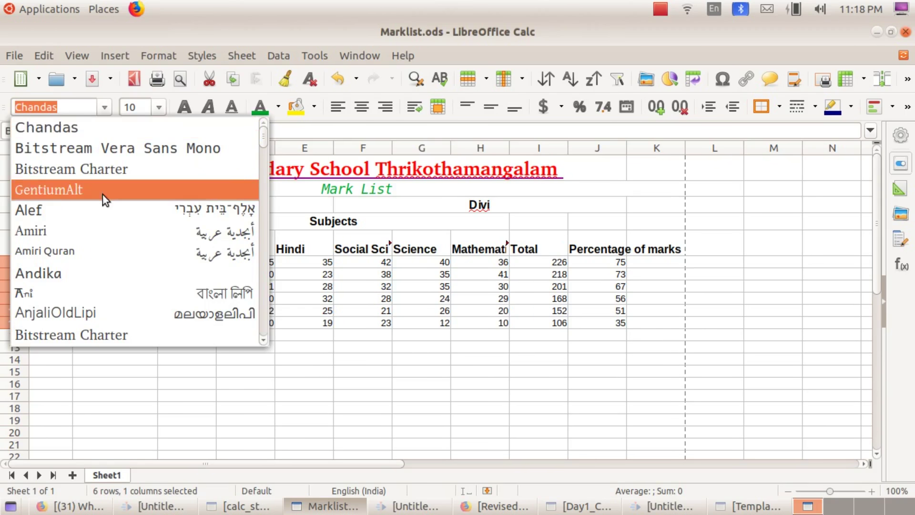
{"action": "scroll", "coordinate": [102, 195], "scroll_direction": "down", "scroll_amount": 4}
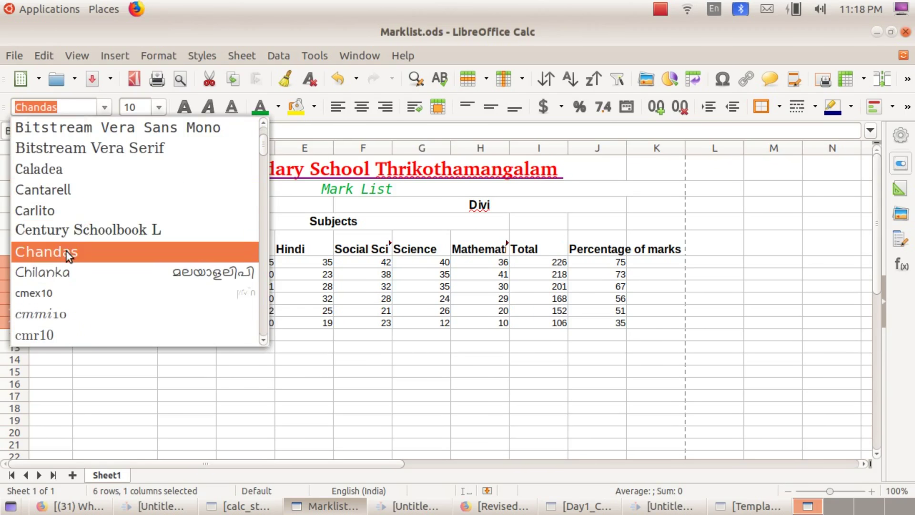
{"action": "left_click", "coordinate": [70, 231]}
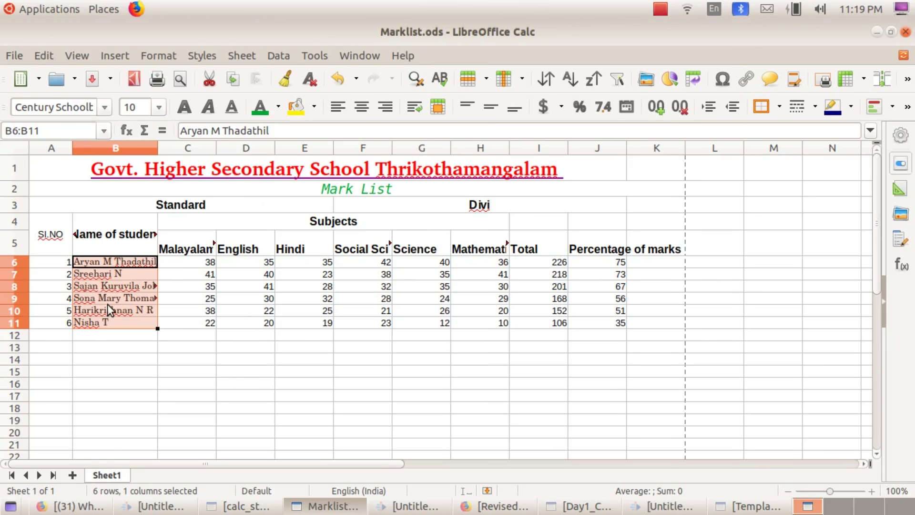
{"action": "left_click", "coordinate": [158, 108]}
{"action": "left_click", "coordinate": [141, 239]}
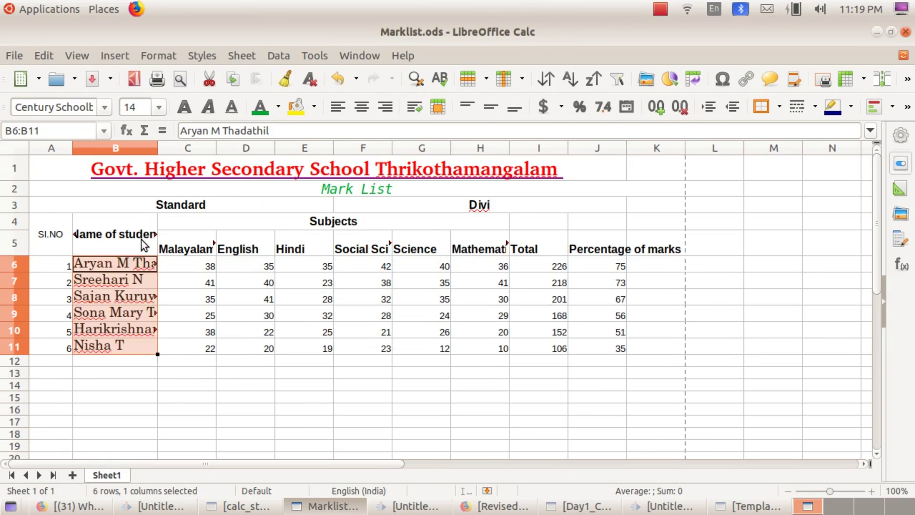
Increase the row height of the student rows 6 to 11.
{"action": "left_click", "coordinate": [77, 383]}
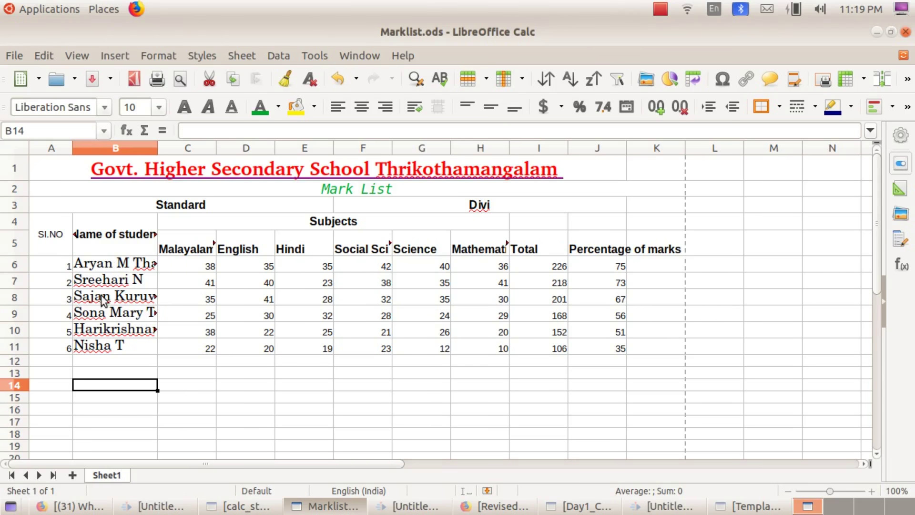
{"action": "left_click_drag", "start_coordinate": [24, 264], "coordinate": [23, 346]}
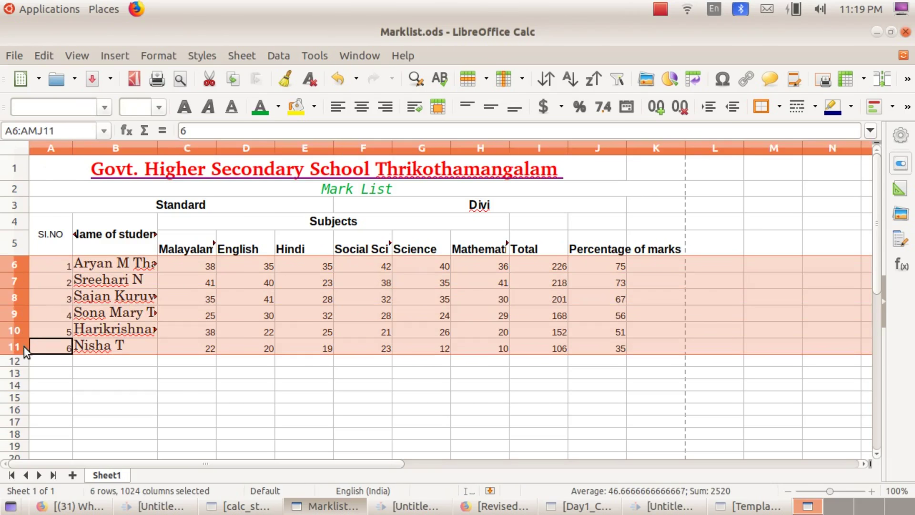
{"action": "right_click", "coordinate": [24, 263]}
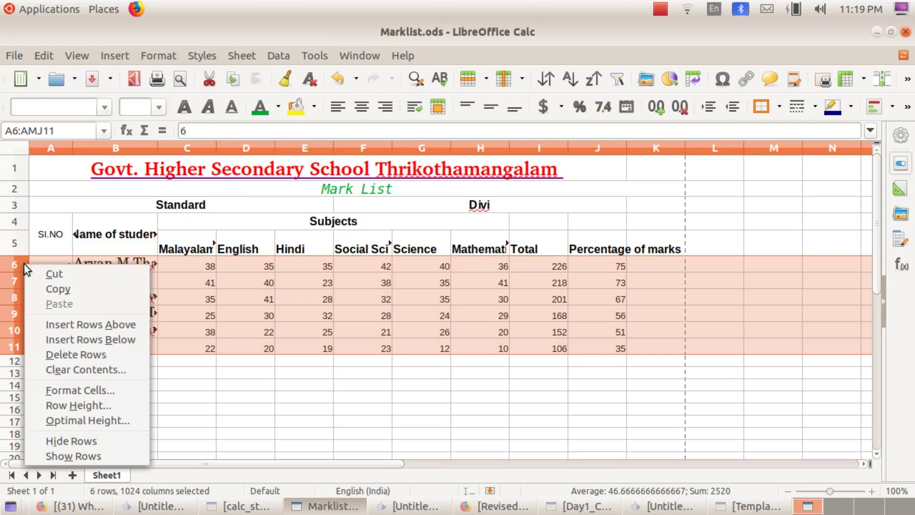
{"action": "left_click", "coordinate": [79, 405]}
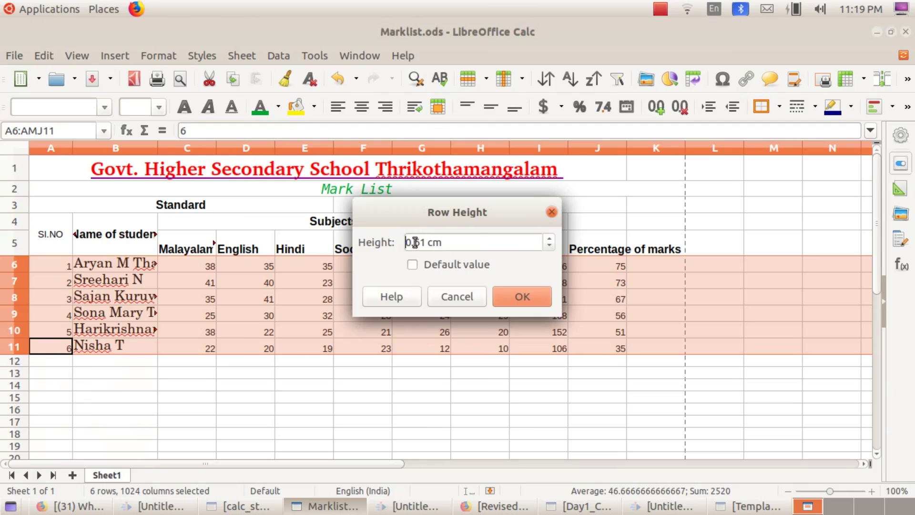
{"action": "key", "text": "BackSpace"}
{"action": "type", "text": "8"}
{"action": "left_click", "coordinate": [517, 294]}
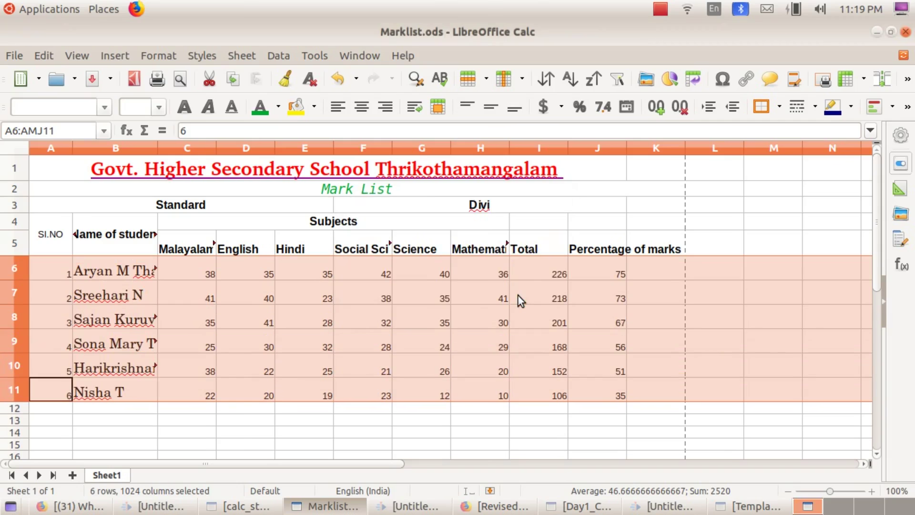
{"action": "left_click", "coordinate": [682, 417]}
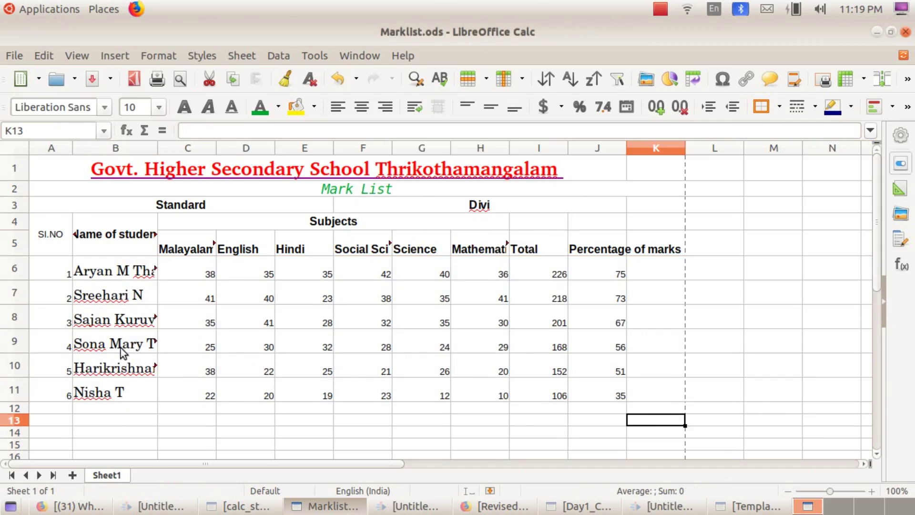
Make the serial numbers in A6:A11 bold at font size 12.
{"action": "left_click_drag", "start_coordinate": [50, 264], "coordinate": [50, 369]}
{"action": "left_click", "coordinate": [185, 108]}
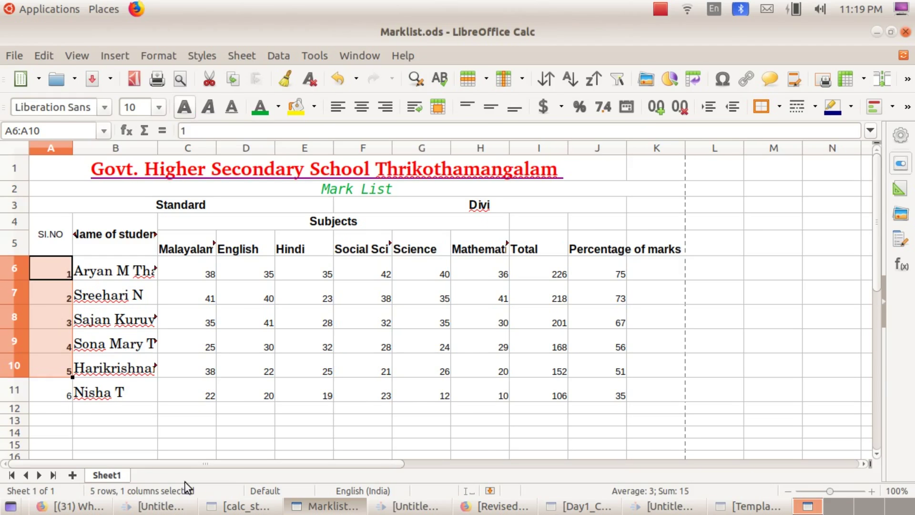
{"action": "left_click", "coordinate": [159, 108]}
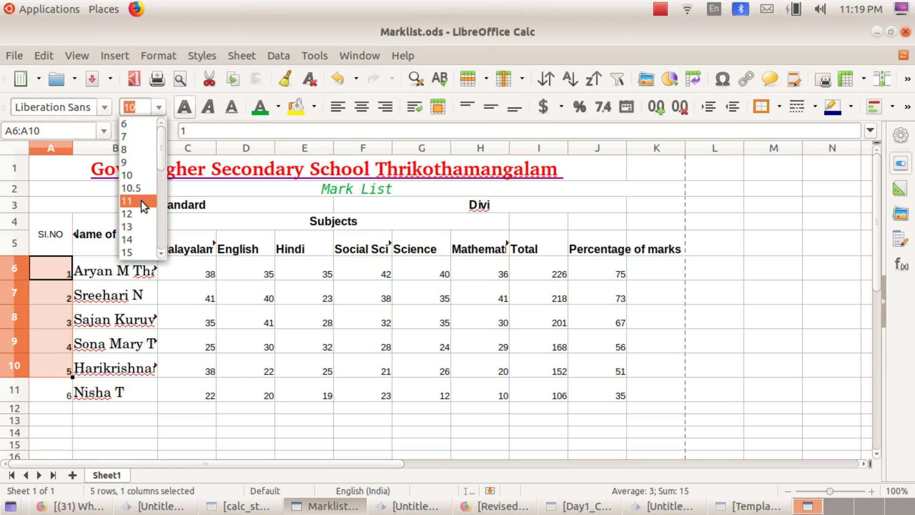
{"action": "left_click", "coordinate": [141, 215]}
{"action": "left_click", "coordinate": [164, 458]}
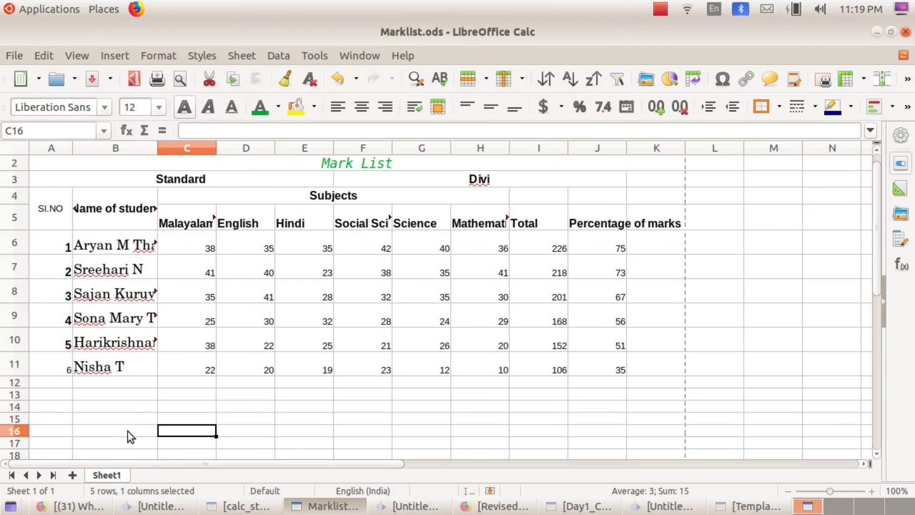
{"action": "left_click", "coordinate": [61, 373]}
{"action": "left_click", "coordinate": [158, 108]}
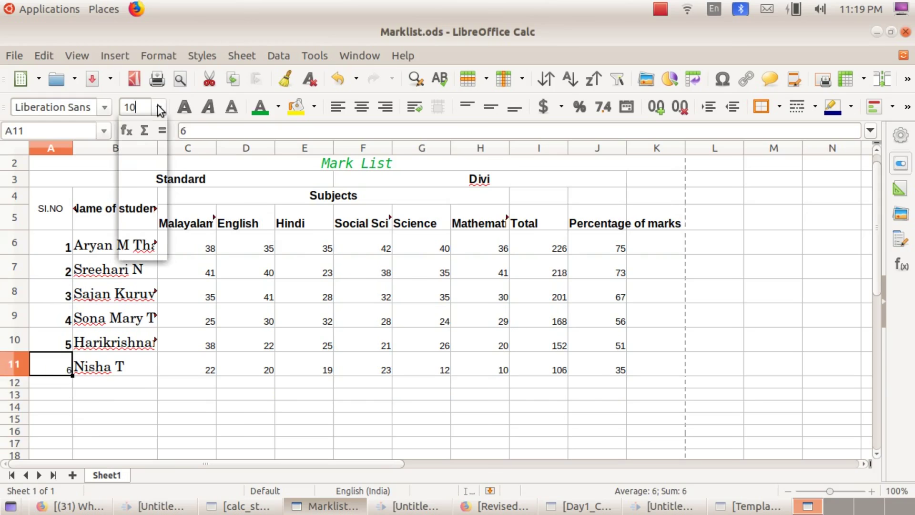
{"action": "left_click", "coordinate": [130, 213]}
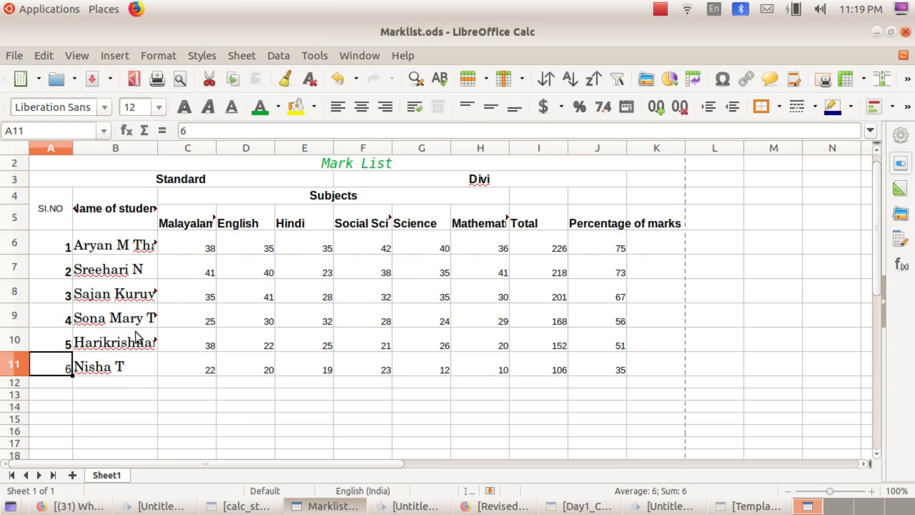
{"action": "left_click", "coordinate": [184, 106]}
Widen columns B and C so the full student names and the Malayalam heading fit.
{"action": "left_click_drag", "start_coordinate": [157, 148], "coordinate": [222, 161]}
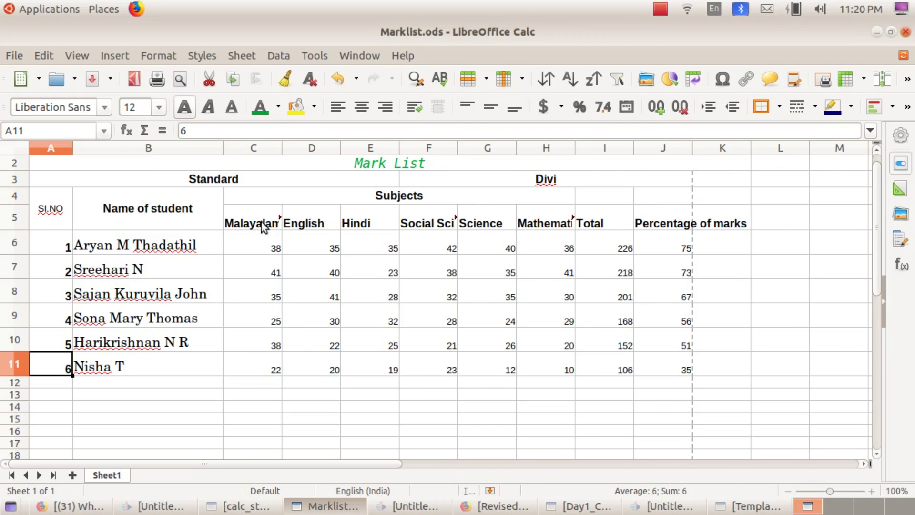
{"action": "left_click_drag", "start_coordinate": [282, 149], "coordinate": [294, 158]}
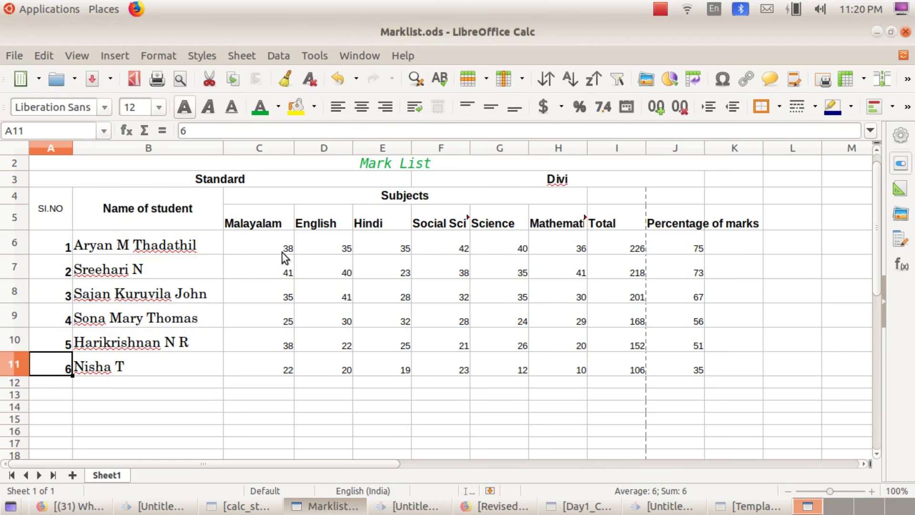
Widen column F to fit the Social Science heading, and narrow it again to slightly less than the heading's length.
{"action": "left_click", "coordinate": [439, 225]}
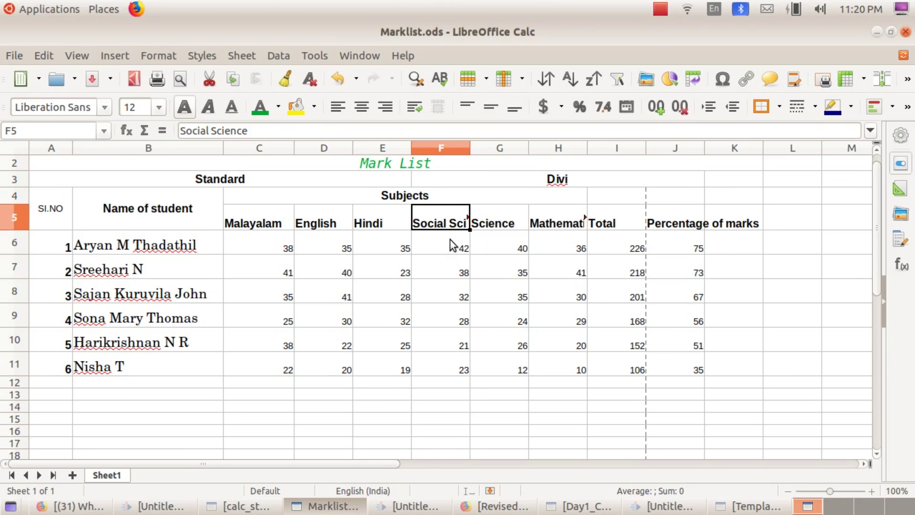
{"action": "key", "text": "ctrl+Home"}
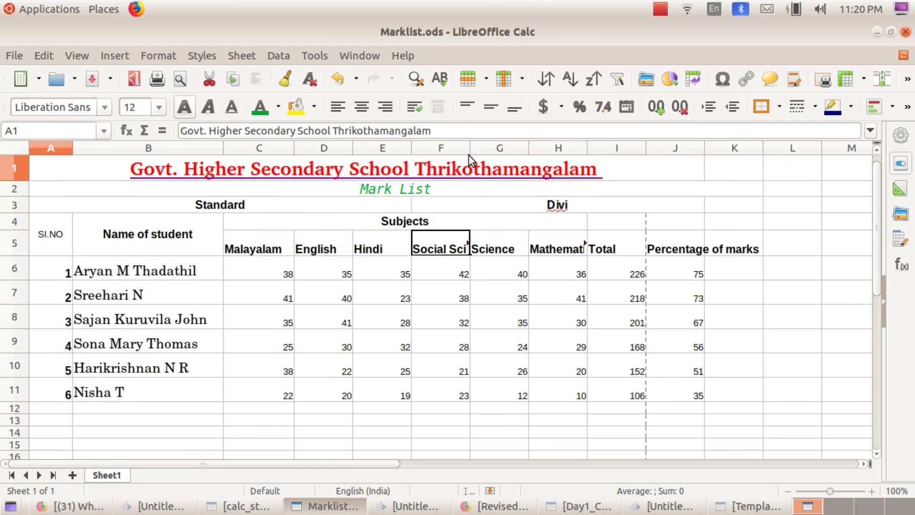
{"action": "left_click_drag", "start_coordinate": [470, 148], "coordinate": [509, 148]}
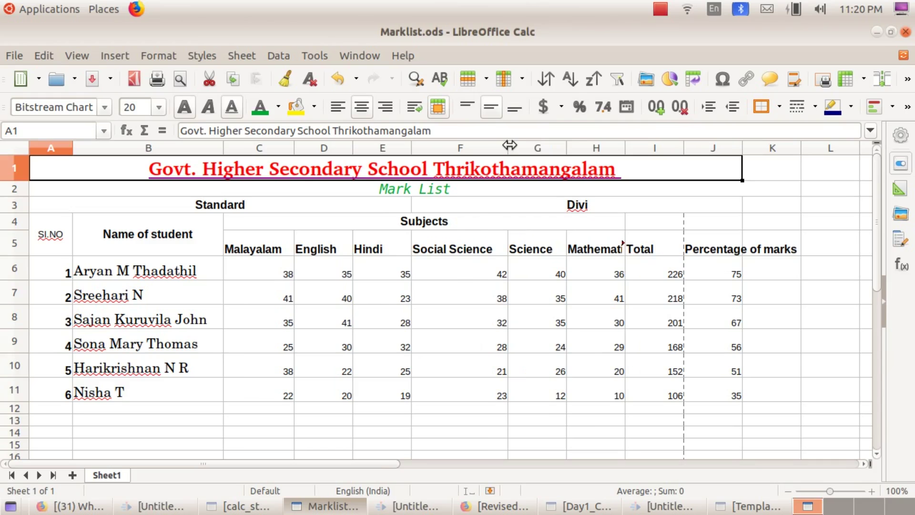
{"action": "left_click_drag", "start_coordinate": [507, 148], "coordinate": [461, 184]}
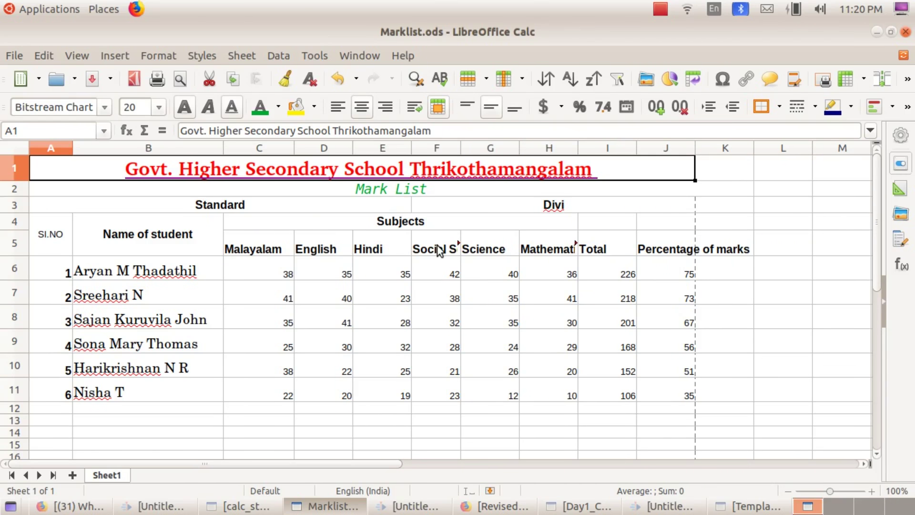
{"action": "left_click_drag", "start_coordinate": [462, 149], "coordinate": [467, 149]}
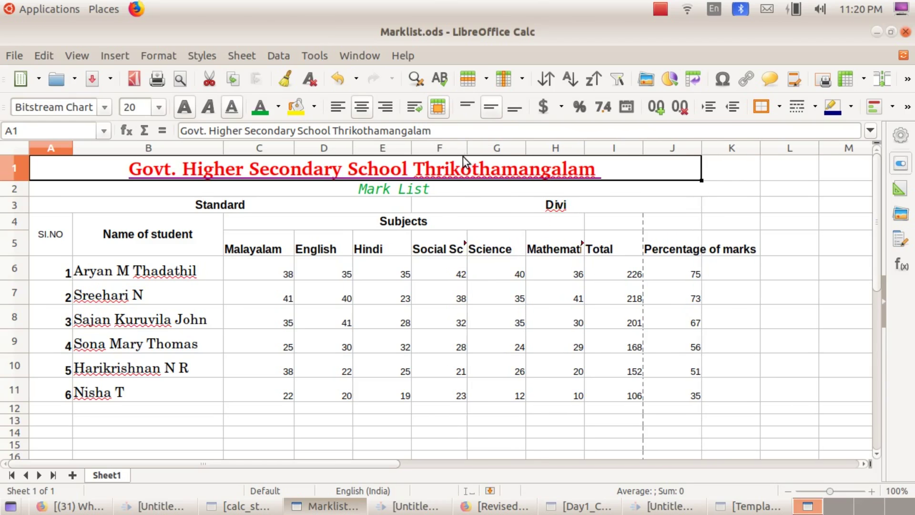
Turn on automatic text wrapping for the Social Science heading in F5.
{"action": "left_click", "coordinate": [439, 248]}
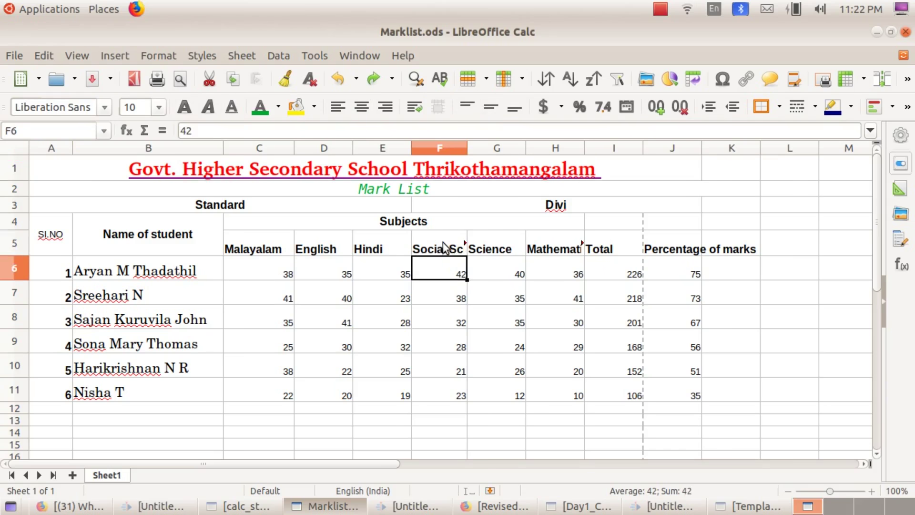
{"action": "left_click", "coordinate": [443, 247]}
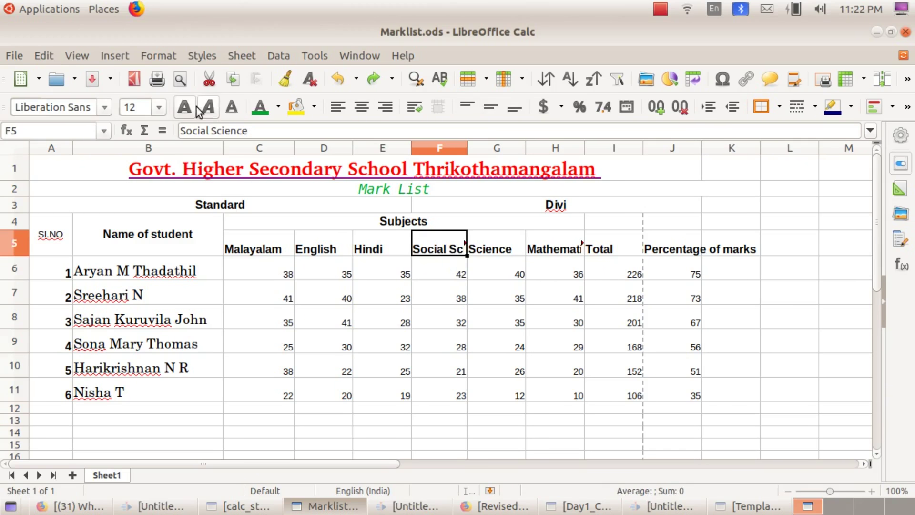
{"action": "left_click", "coordinate": [163, 56]}
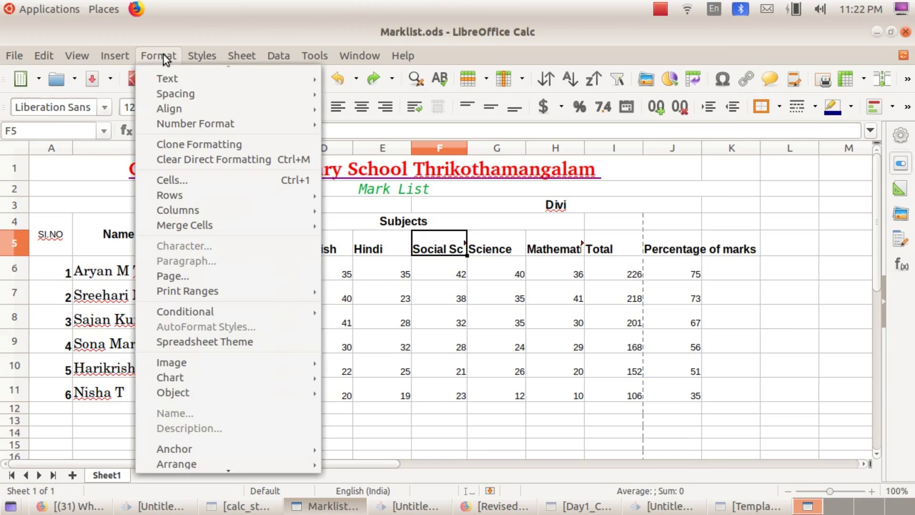
{"action": "left_click", "coordinate": [188, 181]}
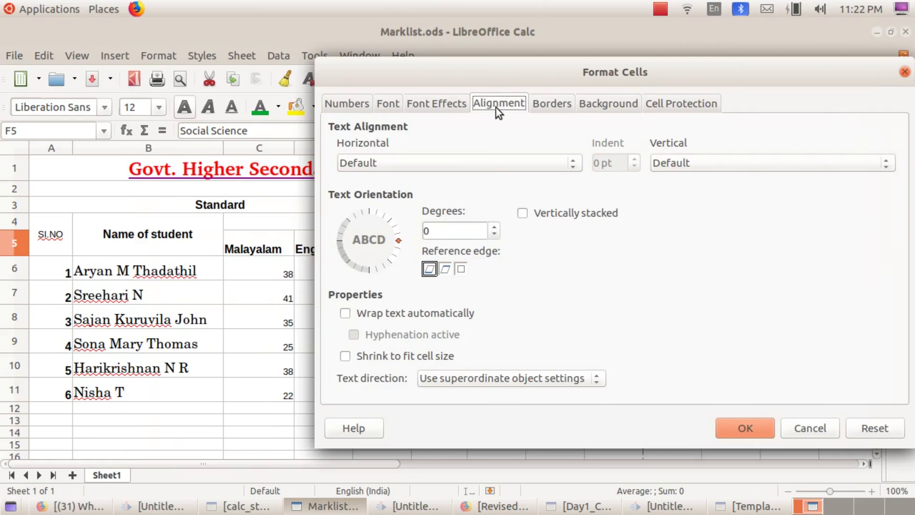
{"action": "left_click", "coordinate": [345, 313]}
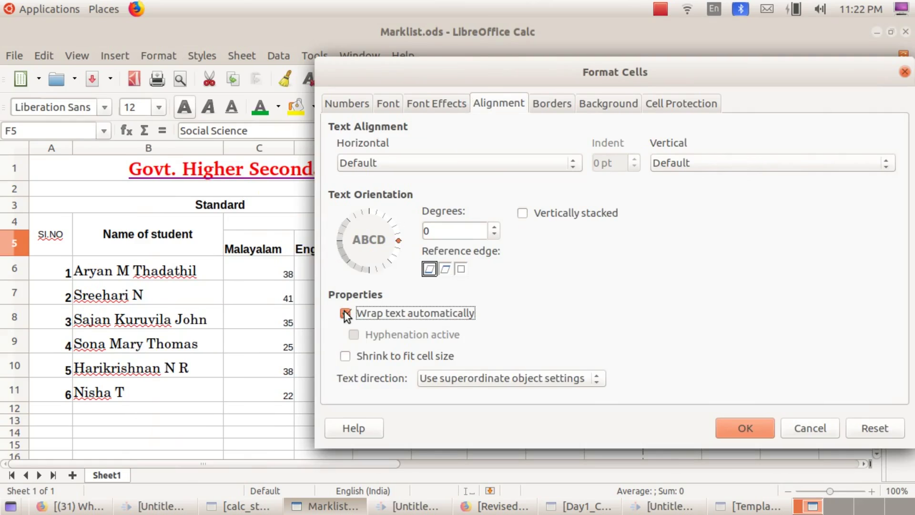
{"action": "left_click", "coordinate": [743, 426]}
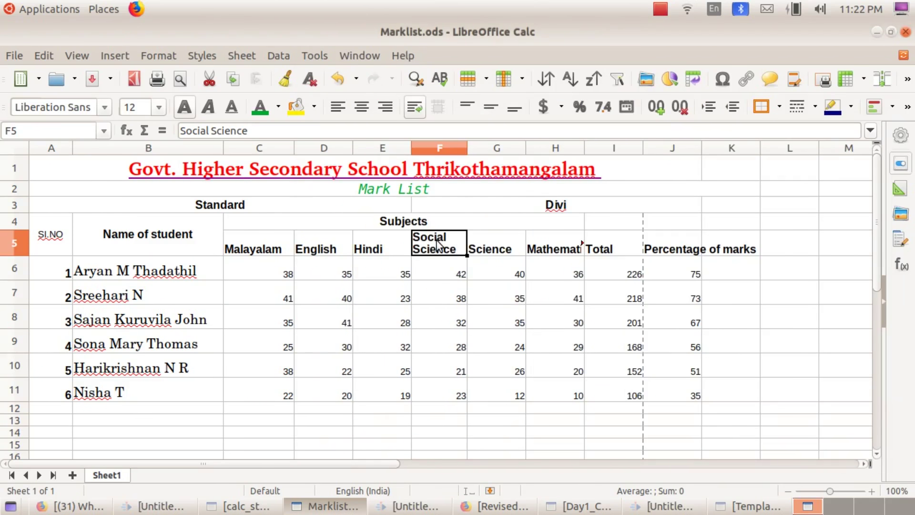
Turn on automatic text wrapping for the Mathematics heading in H5 and narrow column H slightly.
{"action": "left_click", "coordinate": [565, 251]}
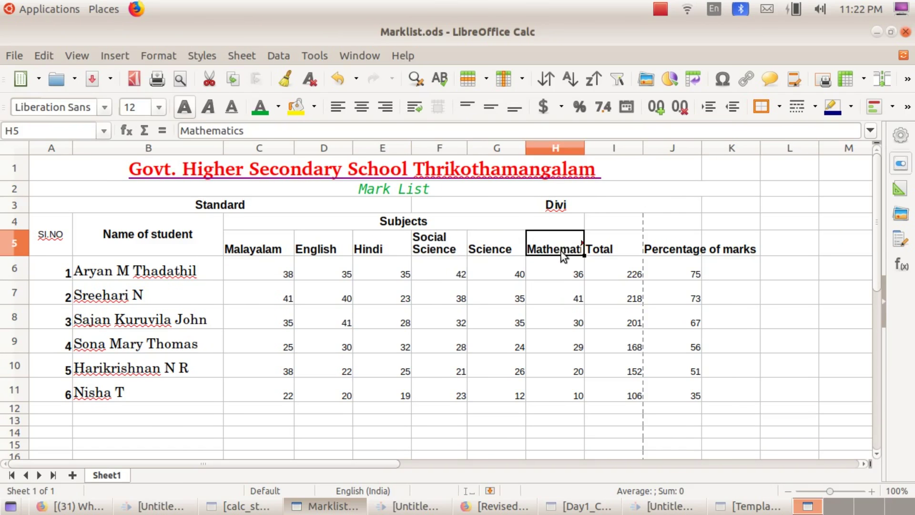
{"action": "left_click", "coordinate": [159, 55]}
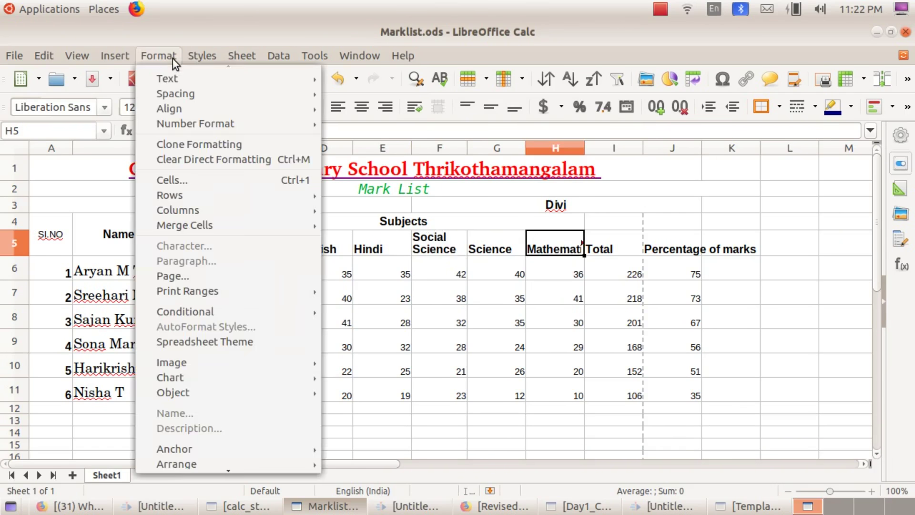
{"action": "left_click", "coordinate": [184, 177]}
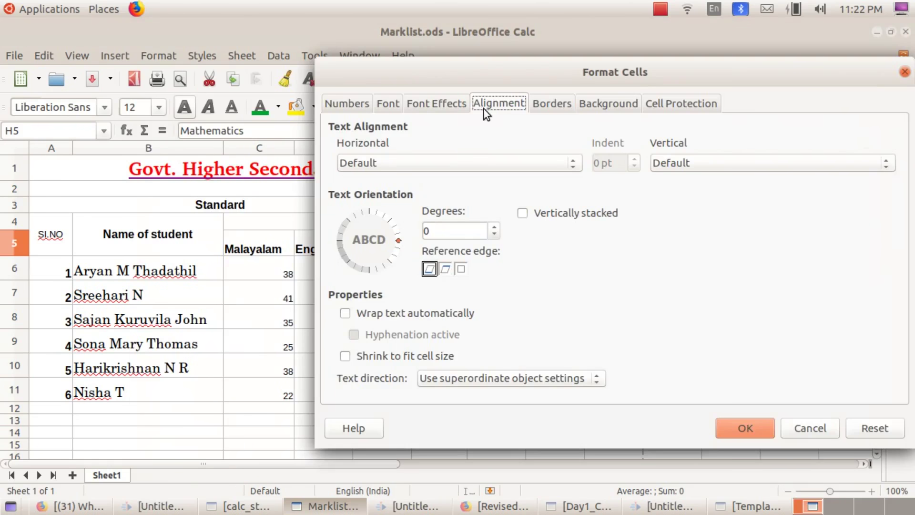
{"action": "left_click", "coordinate": [345, 313]}
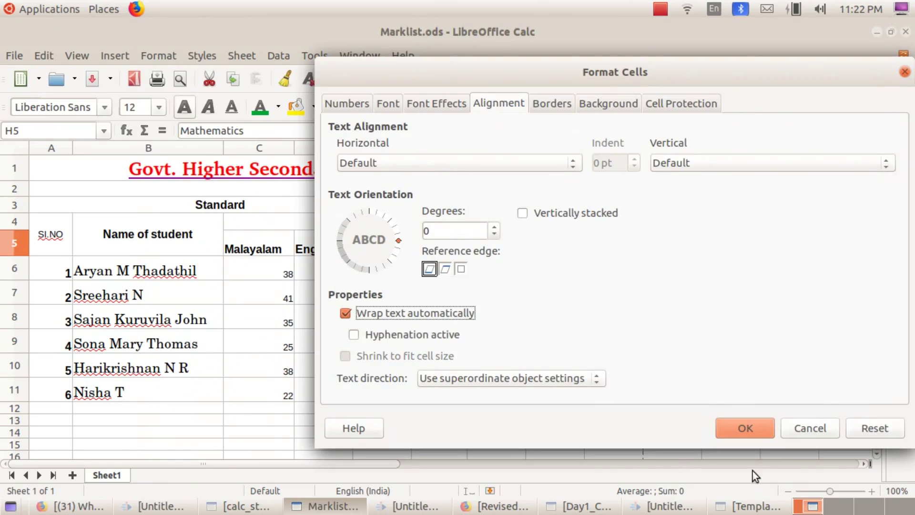
{"action": "left_click", "coordinate": [734, 433]}
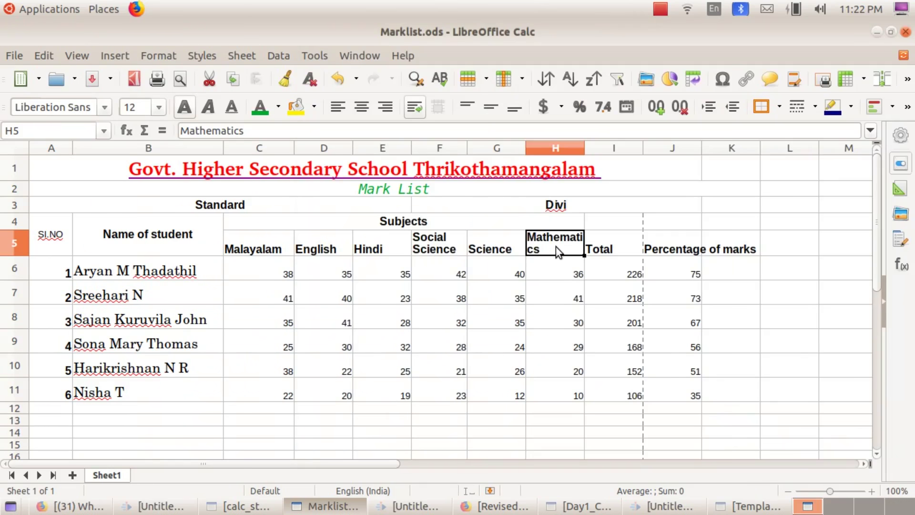
{"action": "left_click_drag", "start_coordinate": [585, 151], "coordinate": [580, 152]}
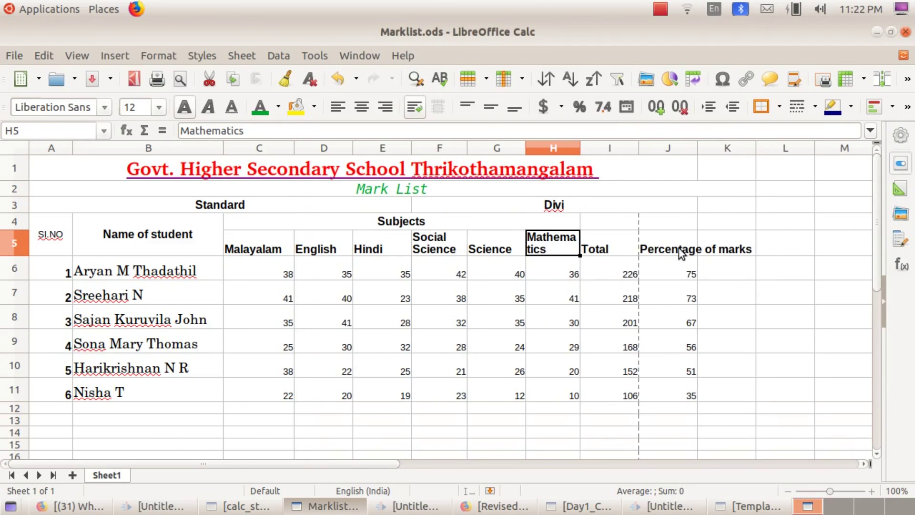
Wrap the Percentage of marks heading in J5 and widen column J so it fits on two lines.
{"action": "left_click", "coordinate": [673, 233]}
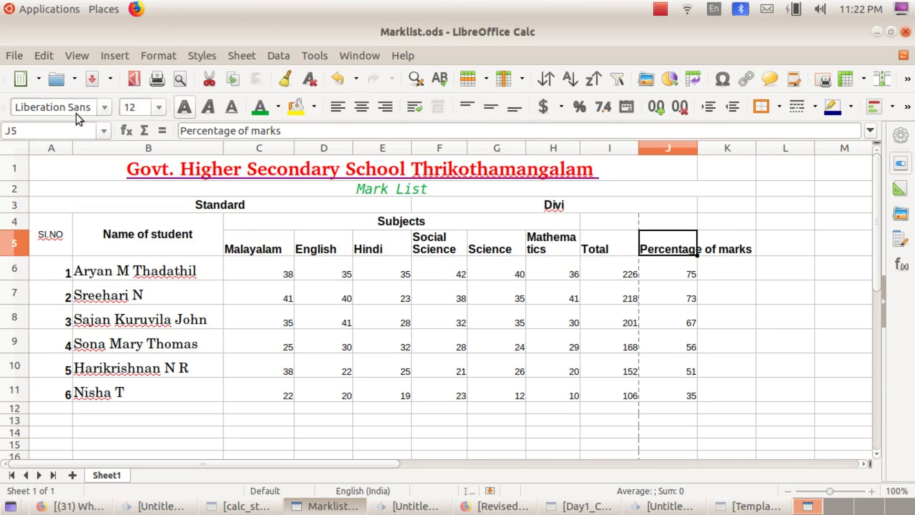
{"action": "left_click", "coordinate": [418, 109]}
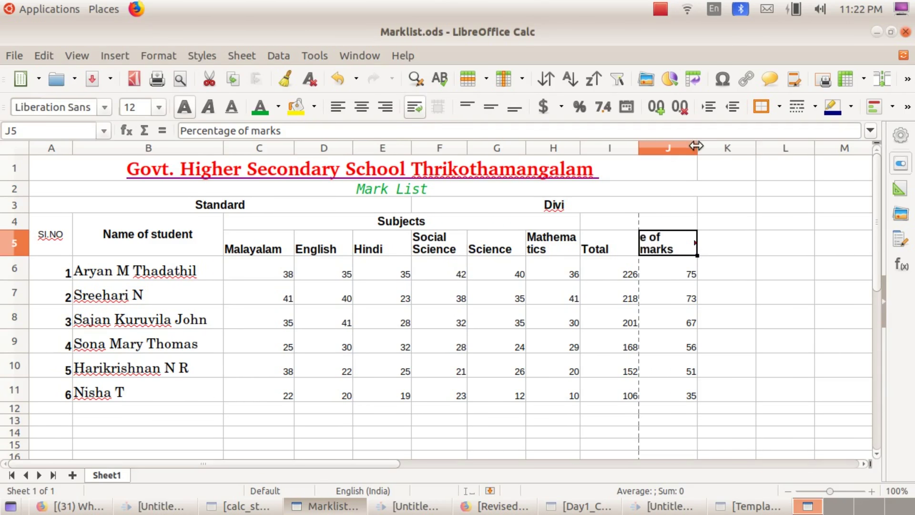
{"action": "left_click_drag", "start_coordinate": [699, 146], "coordinate": [709, 147]}
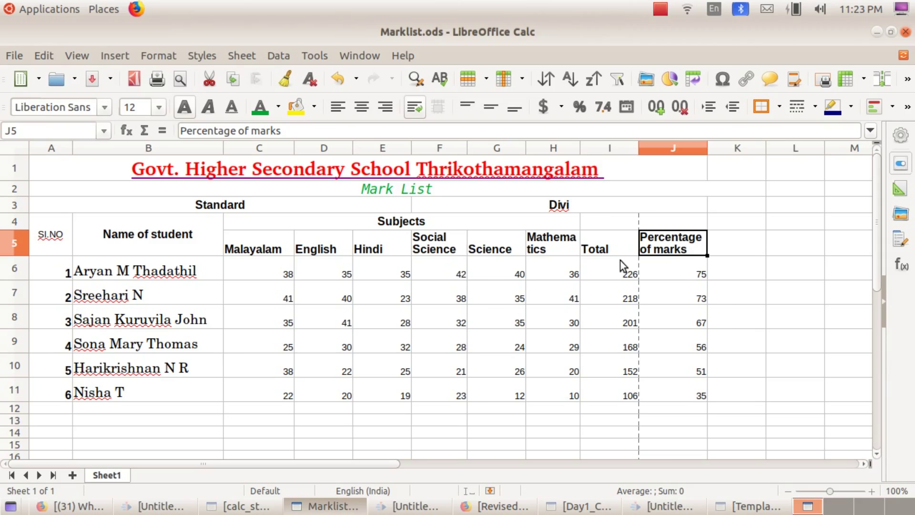
Make the SI.NO heading in A4 bold.
{"action": "left_click", "coordinate": [44, 240]}
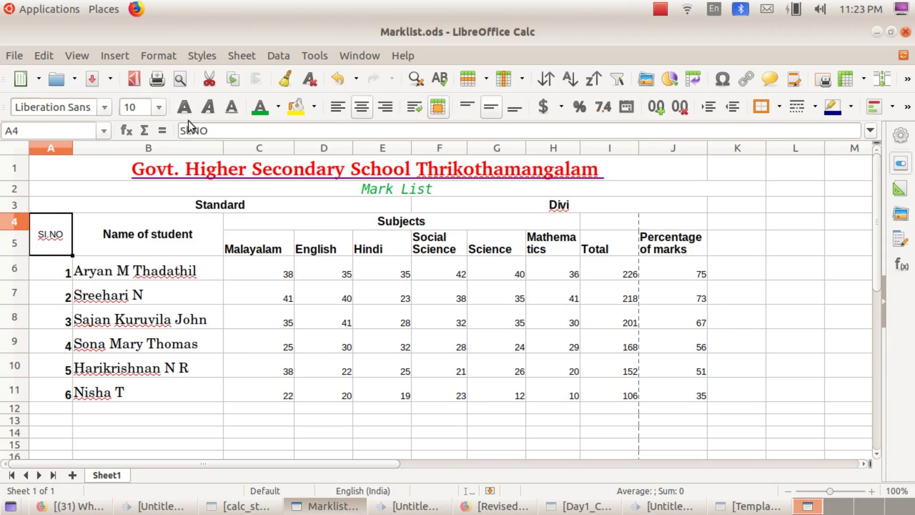
{"action": "left_click", "coordinate": [184, 108]}
Center the column headings from Malayalam to Percentage of marks in C5:J5 horizontally.
{"action": "left_click", "coordinate": [285, 244]}
{"action": "left_click_drag", "start_coordinate": [285, 244], "coordinate": [654, 246]}
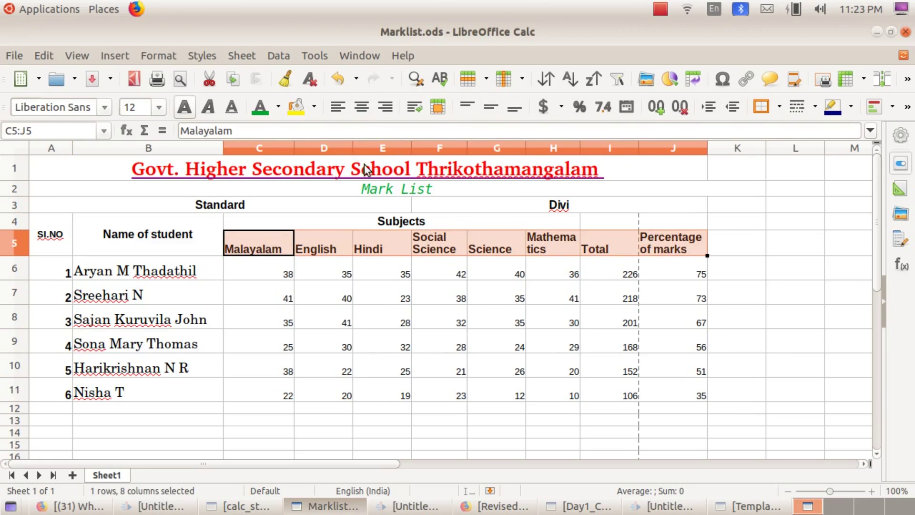
{"action": "left_click", "coordinate": [338, 108]}
{"action": "left_click", "coordinate": [362, 109]}
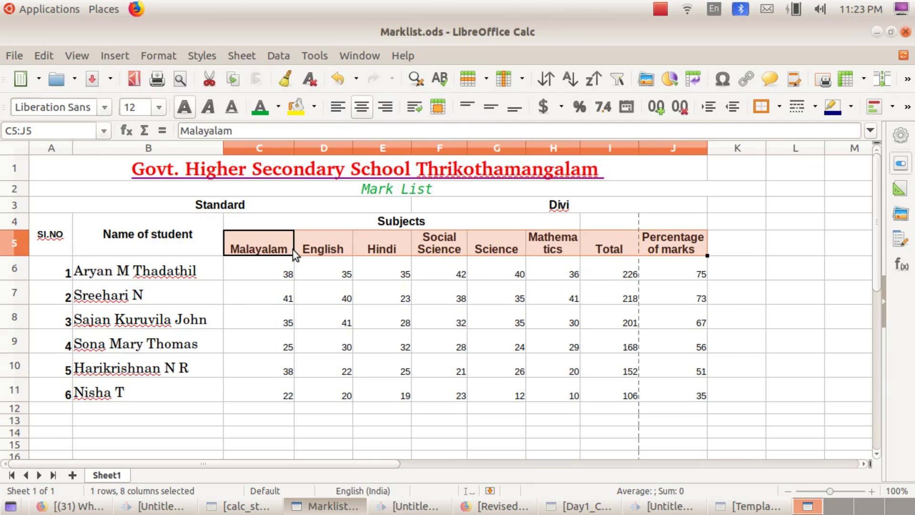
{"action": "left_click", "coordinate": [827, 262]}
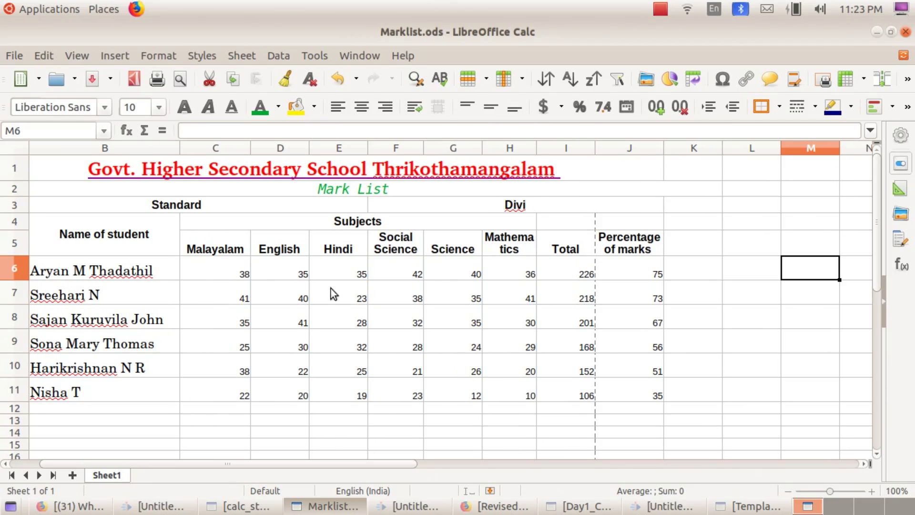
Center the marks, totals and percentages in C6:J11 horizontally and make them bold.
{"action": "left_click_drag", "start_coordinate": [211, 275], "coordinate": [620, 399]}
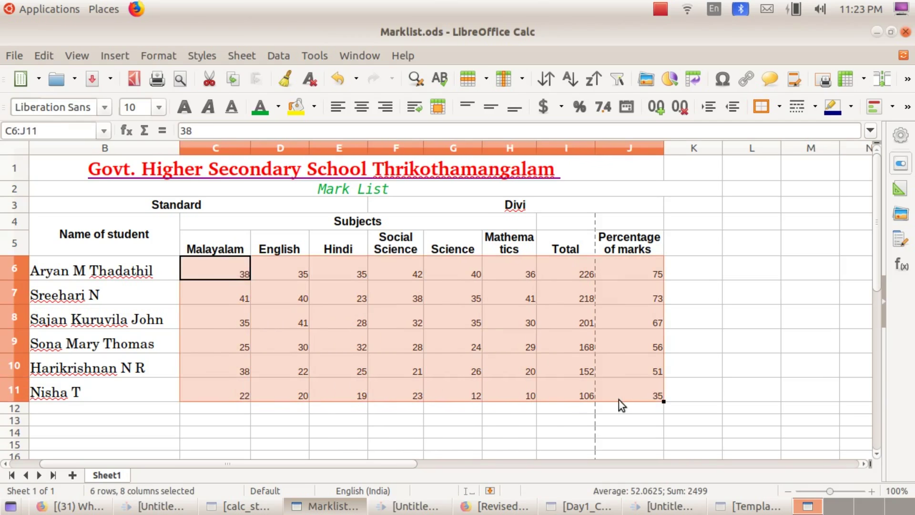
{"action": "left_click", "coordinate": [361, 106]}
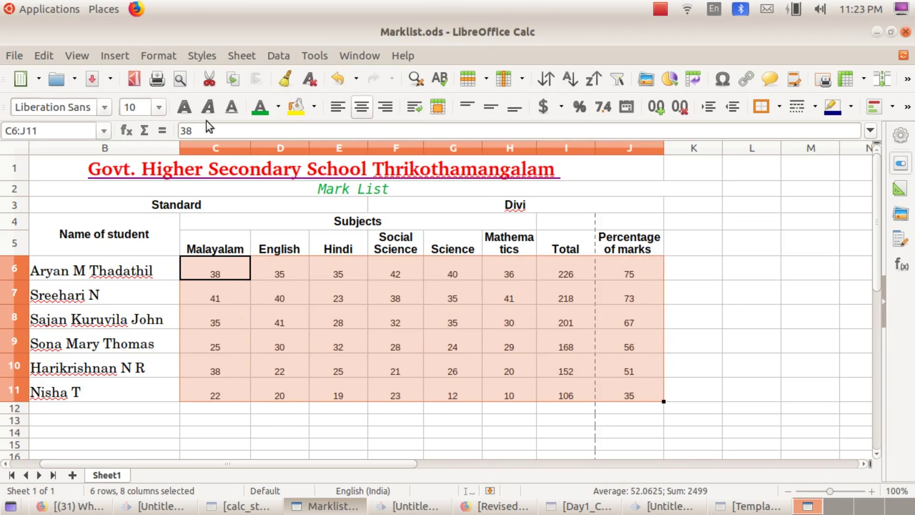
{"action": "left_click", "coordinate": [184, 107]}
{"action": "left_click", "coordinate": [736, 336]}
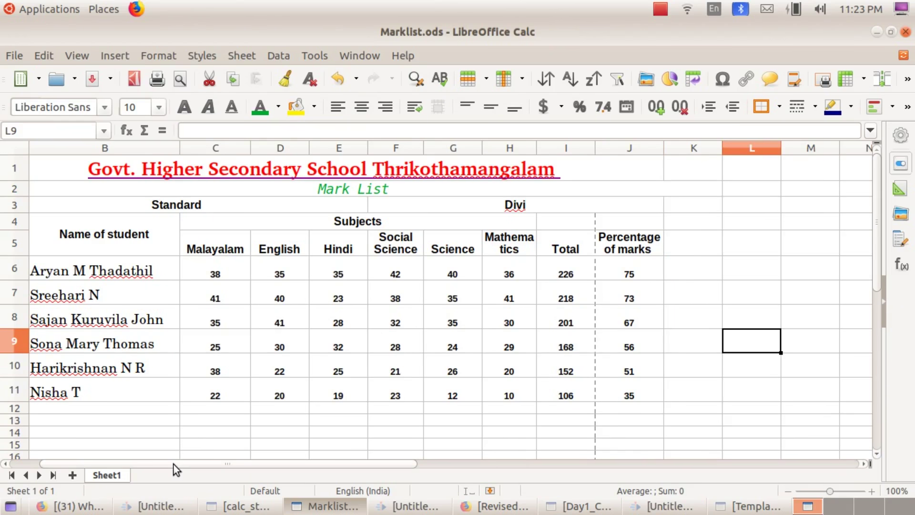
Center the serial numbers in A6:A11 horizontally and save the spreadsheet.
{"action": "left_click_drag", "start_coordinate": [174, 465], "coordinate": [90, 461]}
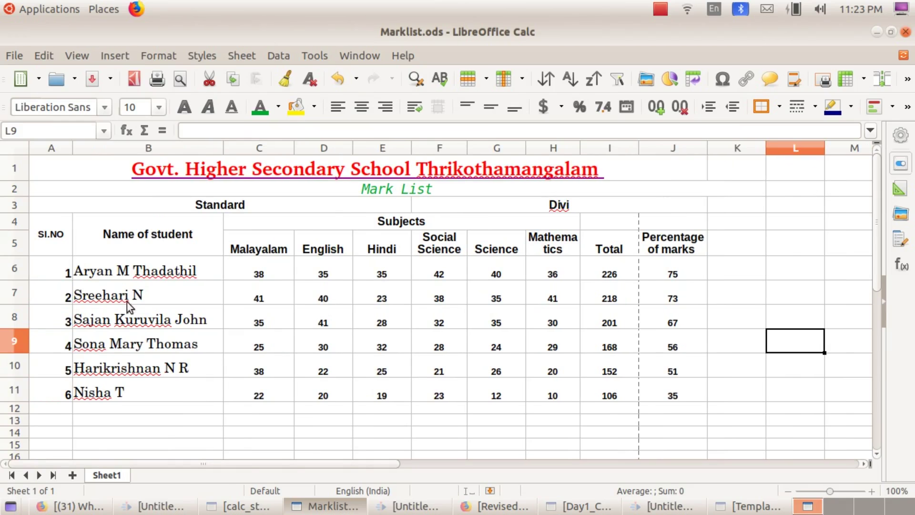
{"action": "left_click_drag", "start_coordinate": [55, 262], "coordinate": [51, 387]}
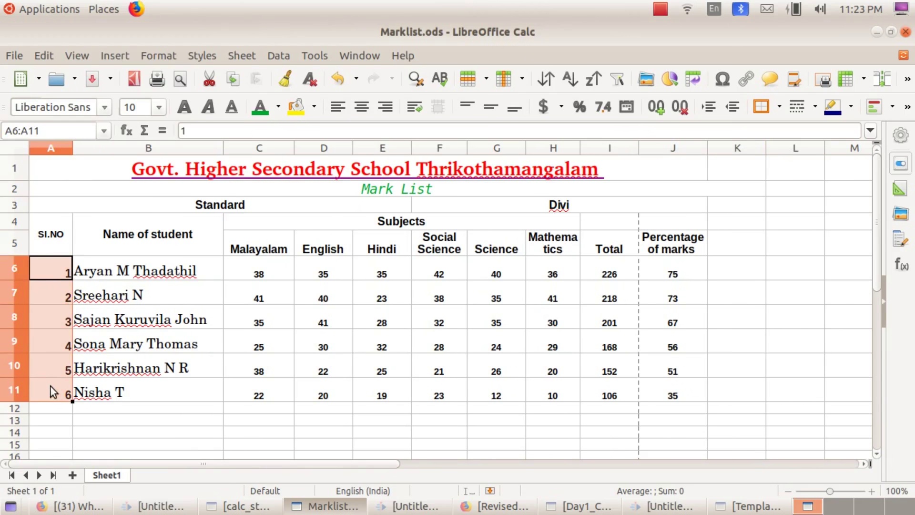
{"action": "left_click", "coordinate": [362, 108]}
{"action": "left_click", "coordinate": [214, 433]}
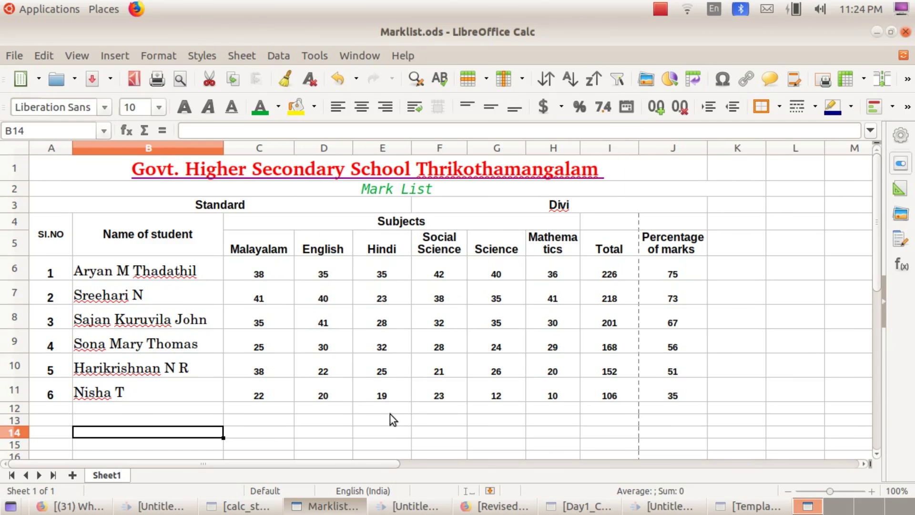
{"action": "key", "text": "ctrl+s"}
Set up cell borders with an outer box and all inner lines for the whole mark list, A1:J11.
{"action": "left_click_drag", "start_coordinate": [62, 170], "coordinate": [74, 327]}
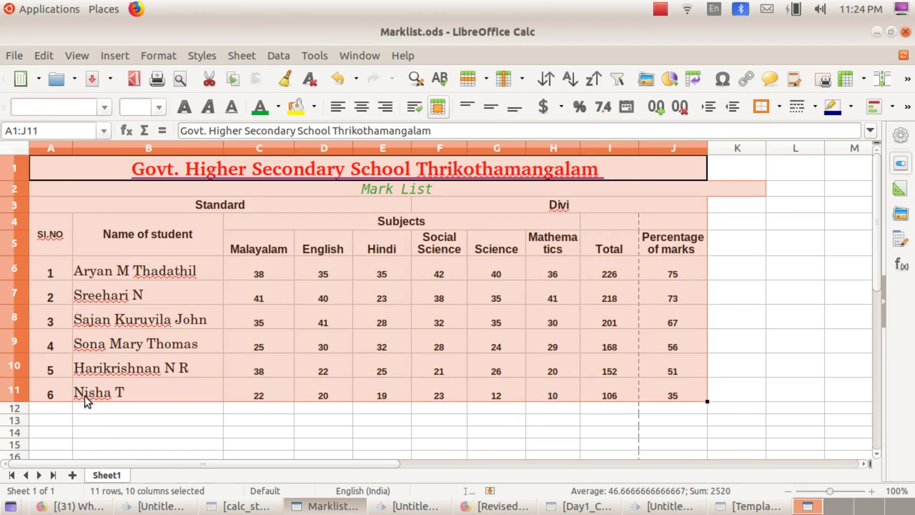
{"action": "left_click", "coordinate": [161, 59]}
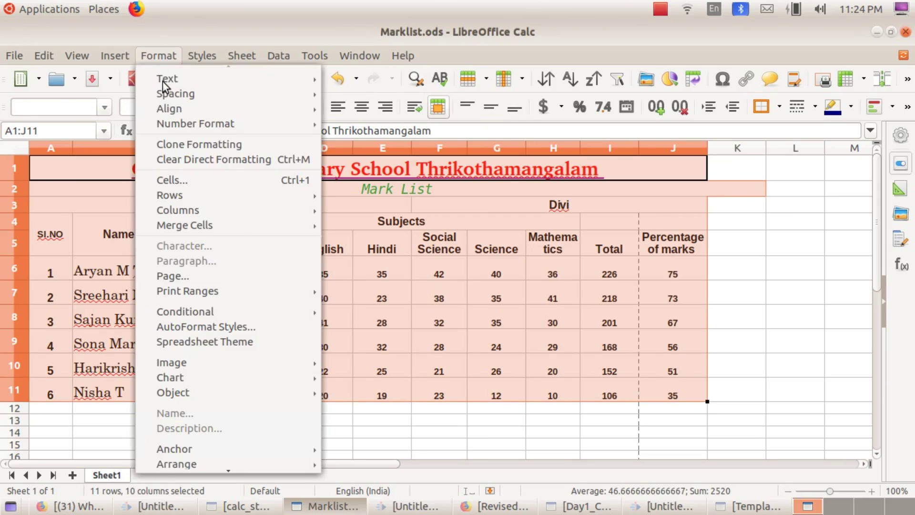
{"action": "left_click", "coordinate": [186, 180]}
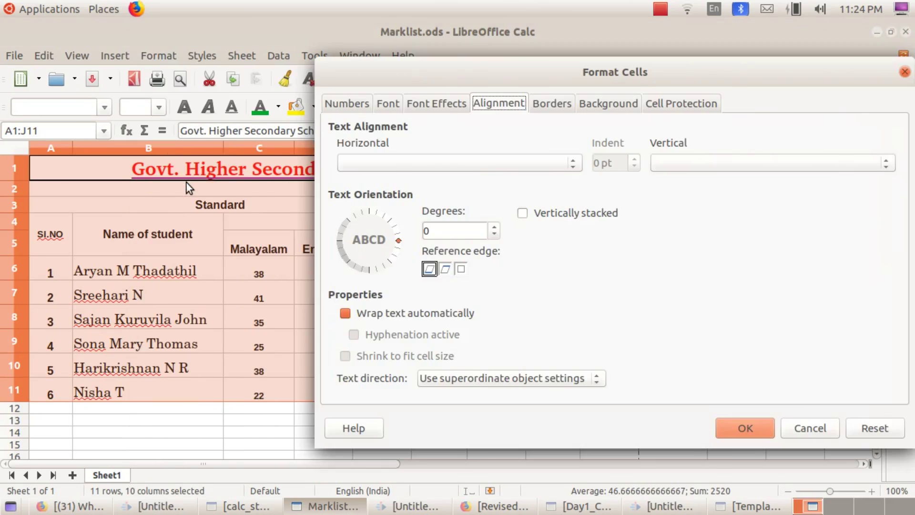
{"action": "left_click", "coordinate": [567, 101]}
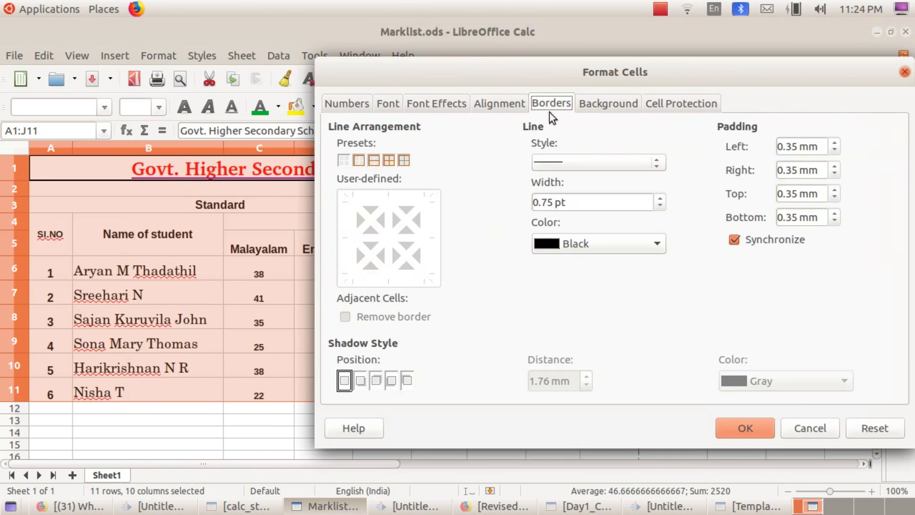
{"action": "left_click", "coordinate": [390, 162]}
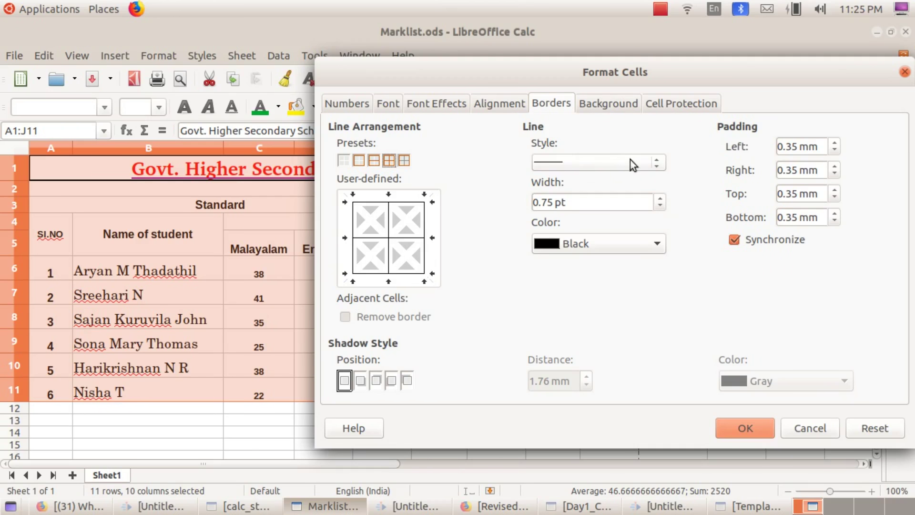
Set the border line color to Red, keeping the solid 0.75 pt line, and apply the borders to the mark list.
{"action": "left_click", "coordinate": [656, 162]}
{"action": "left_click", "coordinate": [656, 161]}
{"action": "left_click", "coordinate": [662, 204]}
{"action": "left_click", "coordinate": [659, 199]}
{"action": "left_click", "coordinate": [659, 245]}
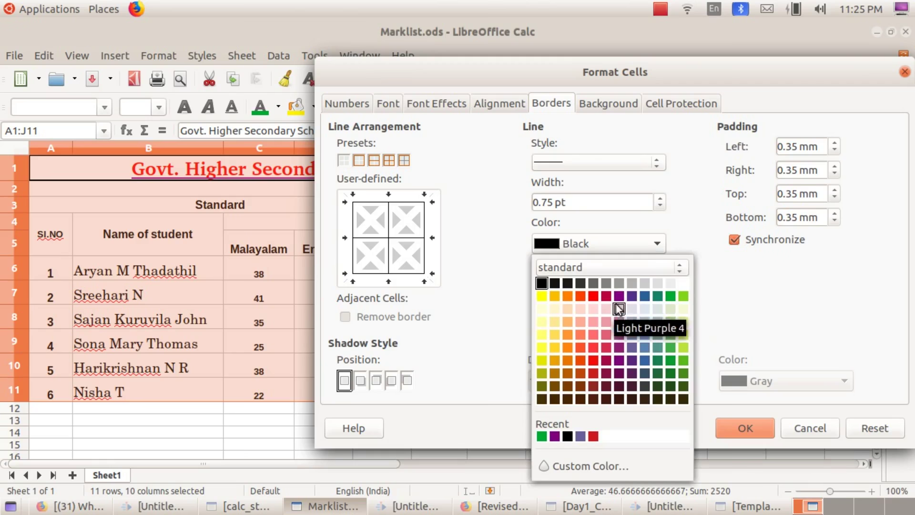
{"action": "left_click", "coordinate": [593, 297]}
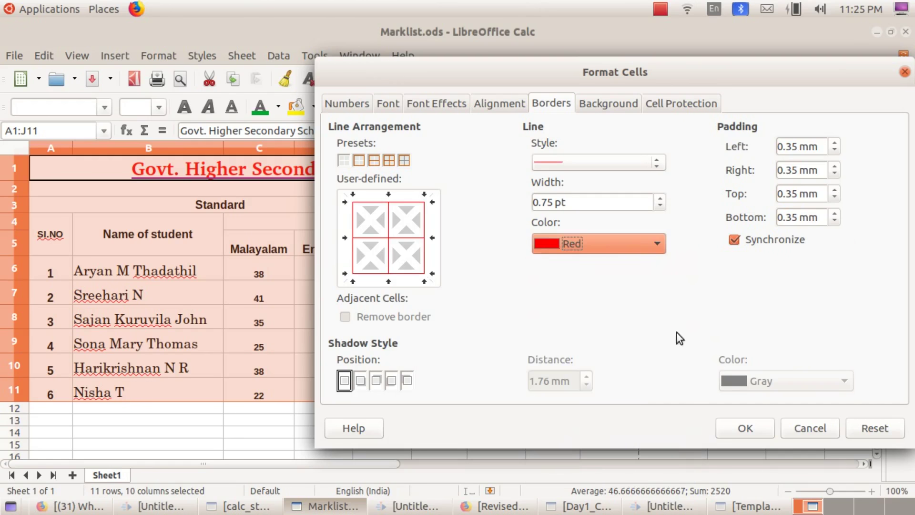
{"action": "left_click", "coordinate": [749, 428]}
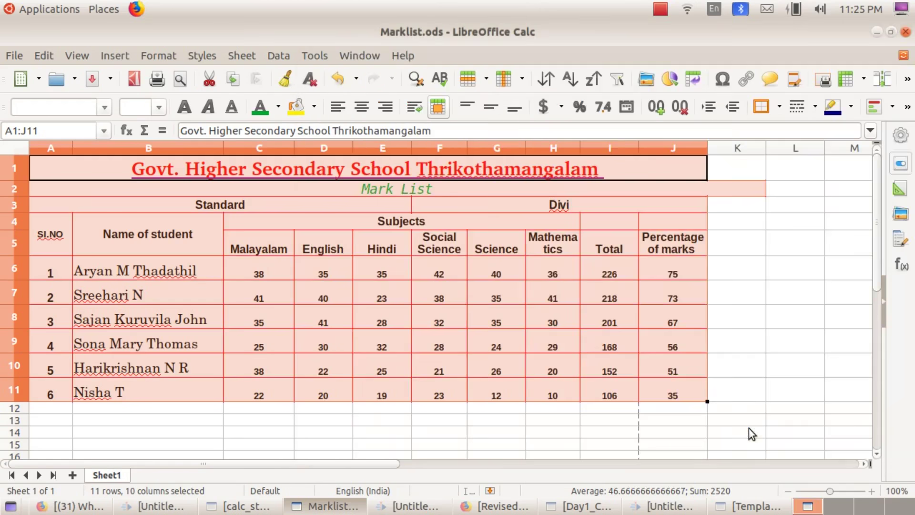
{"action": "left_click", "coordinate": [788, 345]}
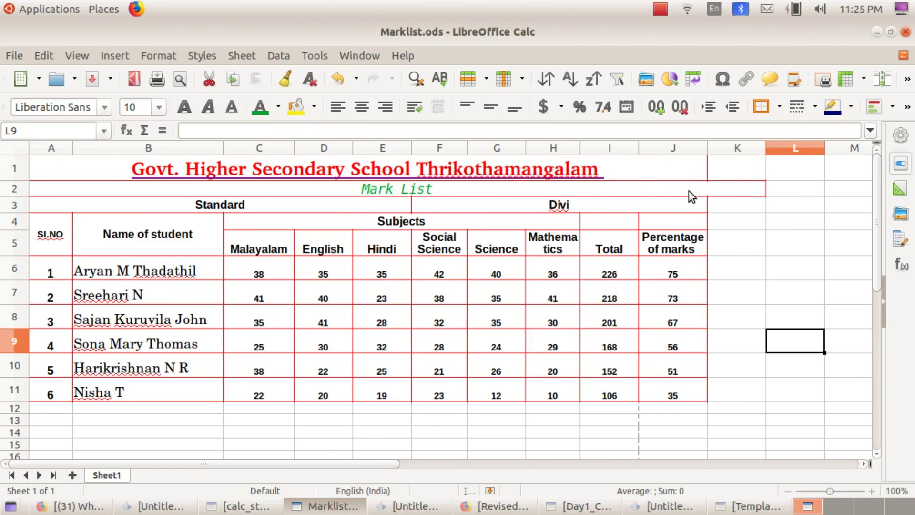
Unmerge the Mark List title in row 2 and merge it again across A2:J2 to match the table width.
{"action": "left_click", "coordinate": [474, 188]}
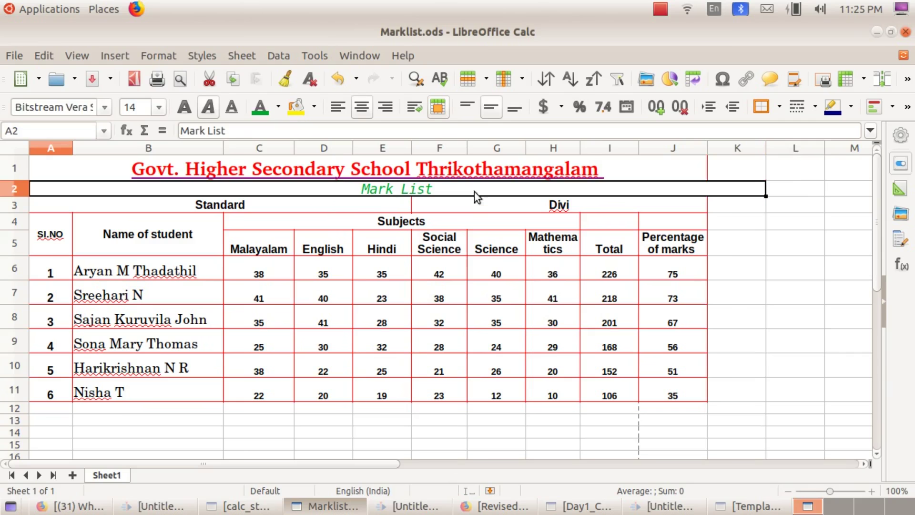
{"action": "left_click", "coordinate": [439, 107]}
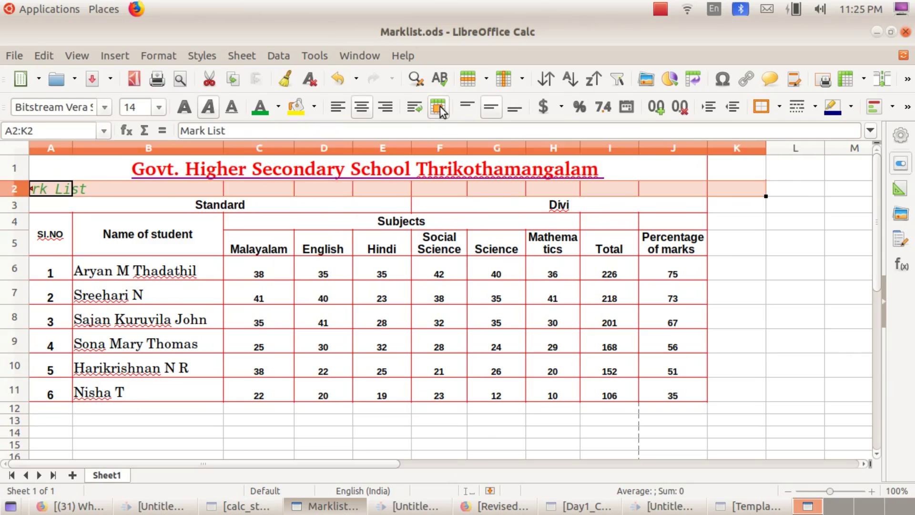
{"action": "left_click", "coordinate": [760, 297]}
{"action": "left_click_drag", "start_coordinate": [53, 193], "coordinate": [660, 193]}
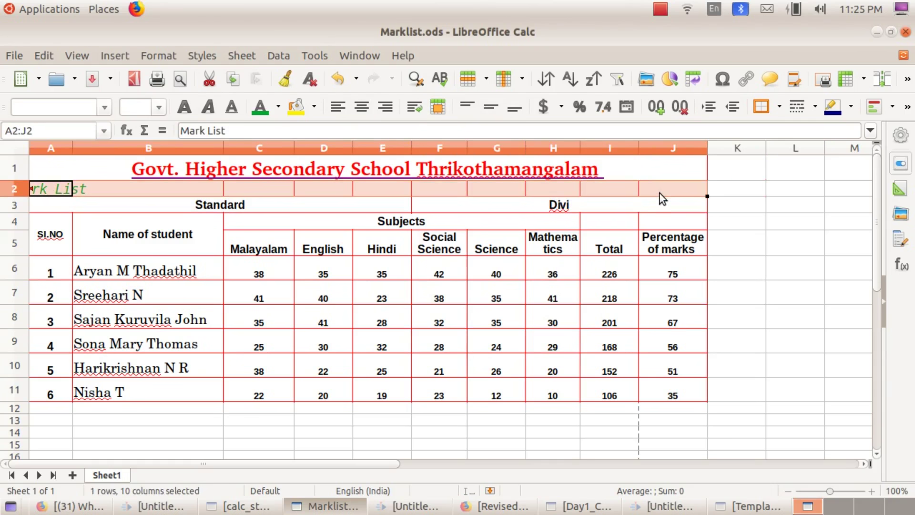
{"action": "left_click", "coordinate": [438, 107]}
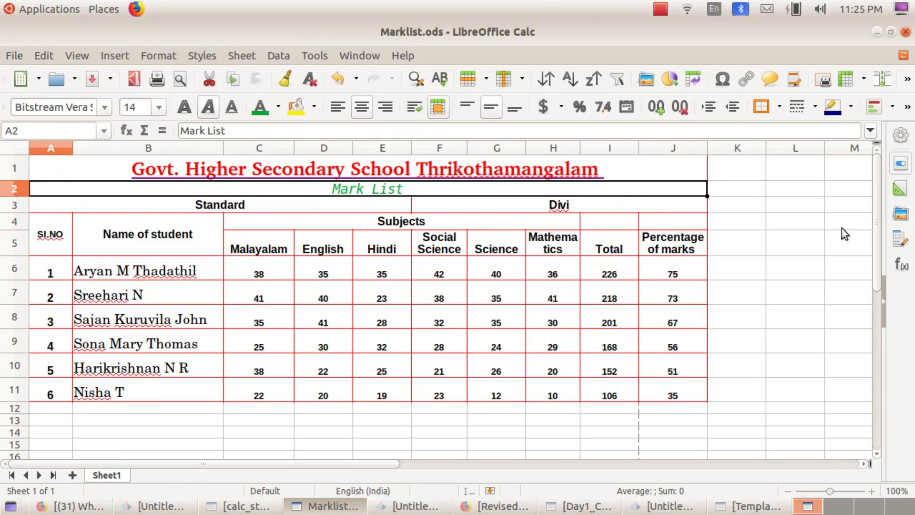
{"action": "left_click", "coordinate": [804, 233]}
Change the font color of the Mark List title in A2 to indigo and make it bold.
{"action": "left_click", "coordinate": [334, 191]}
{"action": "left_click", "coordinate": [277, 108]}
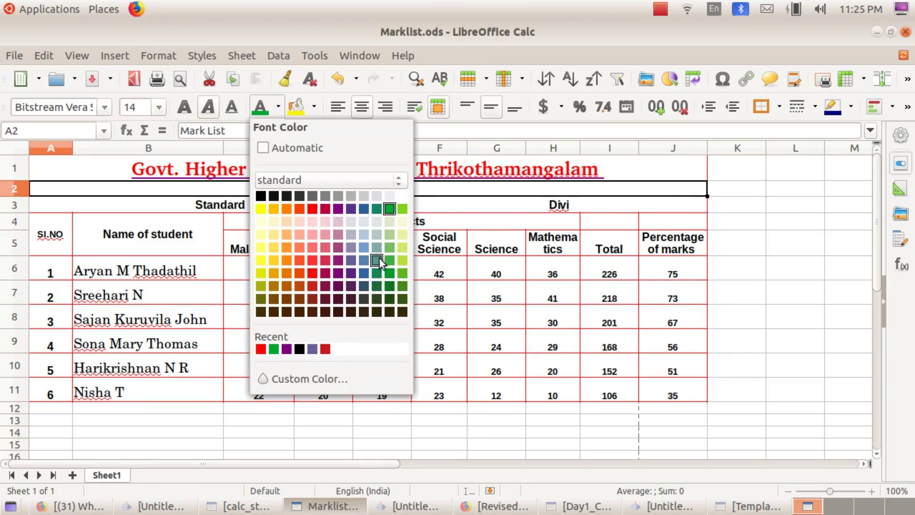
{"action": "left_click", "coordinate": [349, 209]}
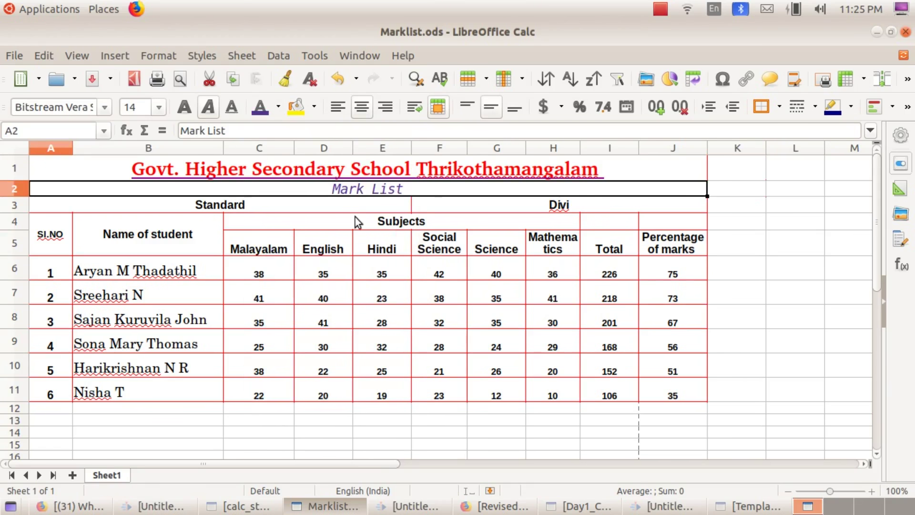
{"action": "left_click", "coordinate": [184, 109]}
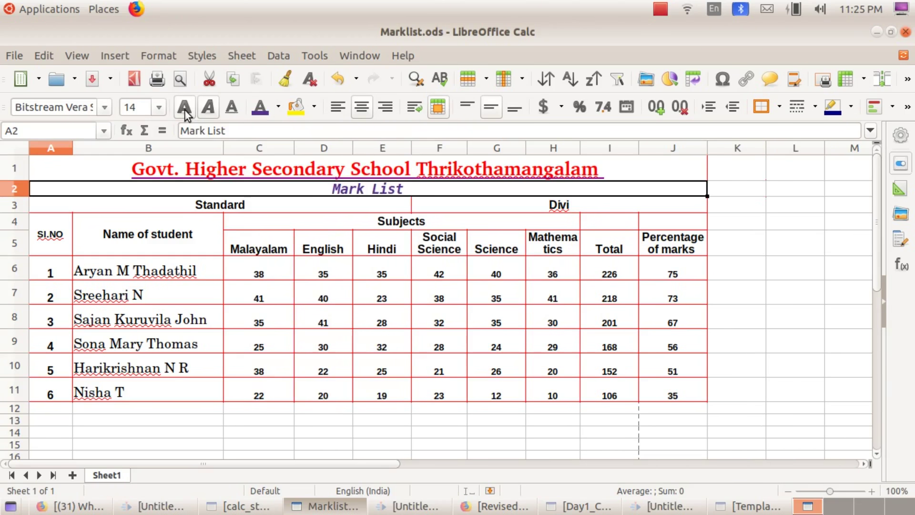
{"action": "left_click", "coordinate": [780, 313]}
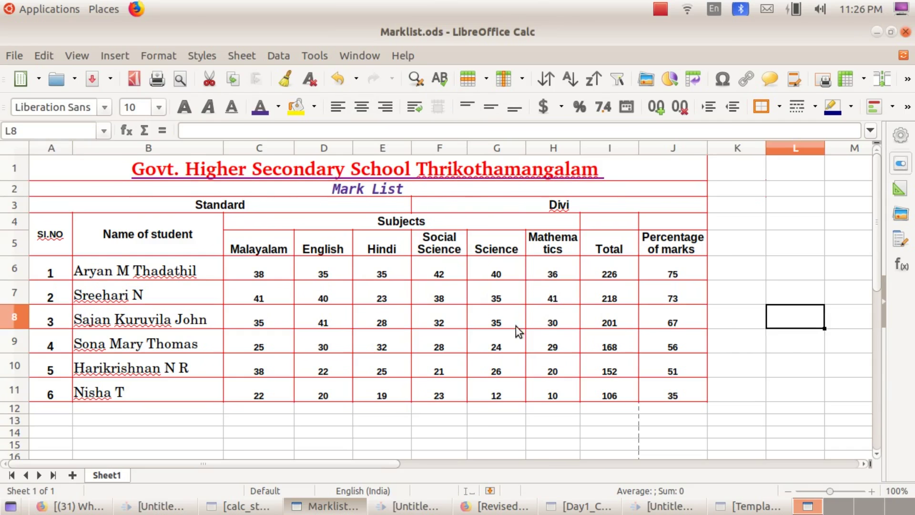
Left-align the Standard label in A3 and add a colon so that it reads "Standard:".
{"action": "left_click", "coordinate": [224, 207]}
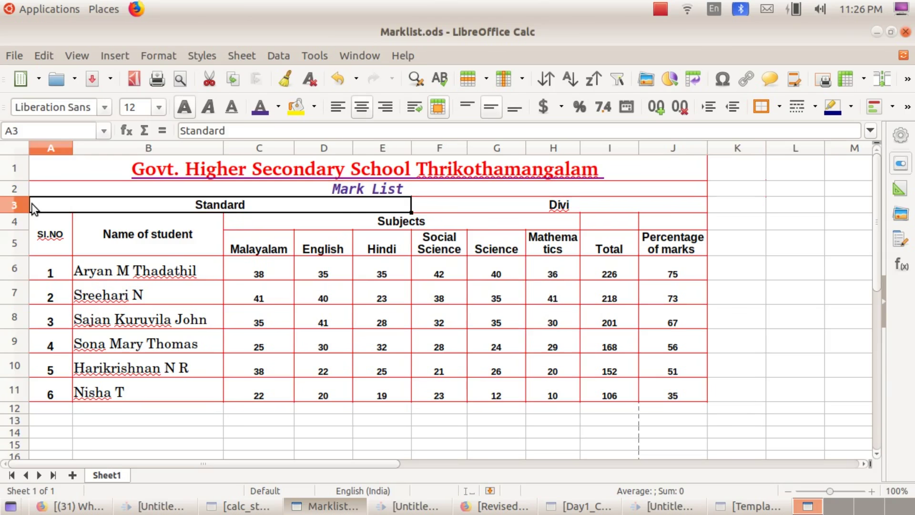
{"action": "left_click", "coordinate": [338, 108]}
{"action": "double_click", "coordinate": [94, 204]}
{"action": "type", "text": ":"}
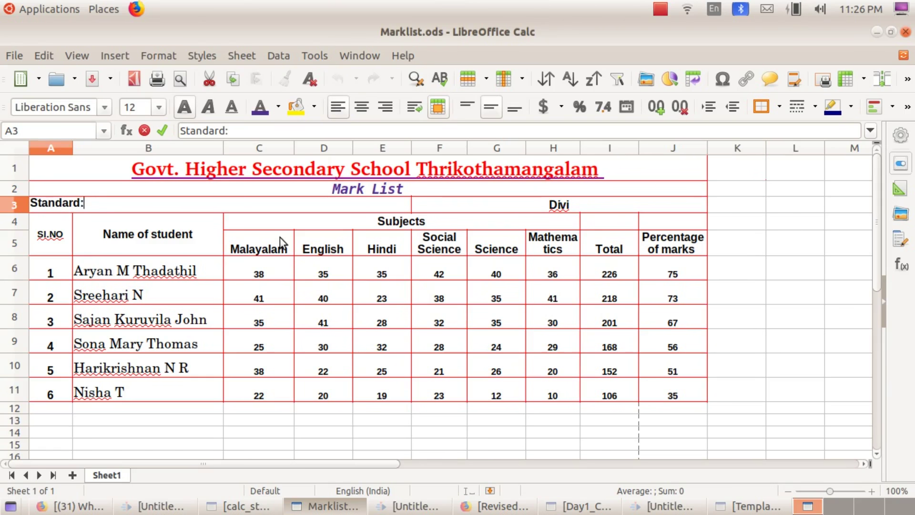
{"action": "left_click", "coordinate": [560, 206]}
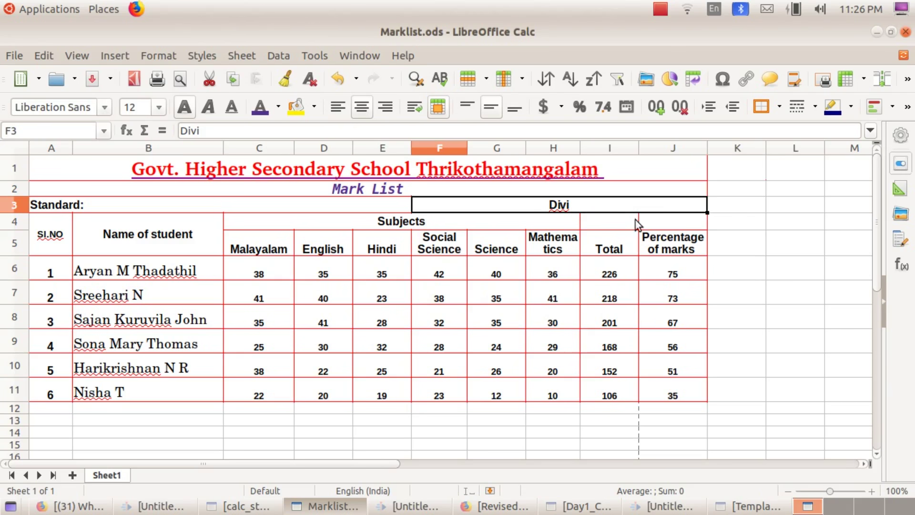
Save the formatted mark list under its existing file name.
{"action": "left_click", "coordinate": [776, 233]}
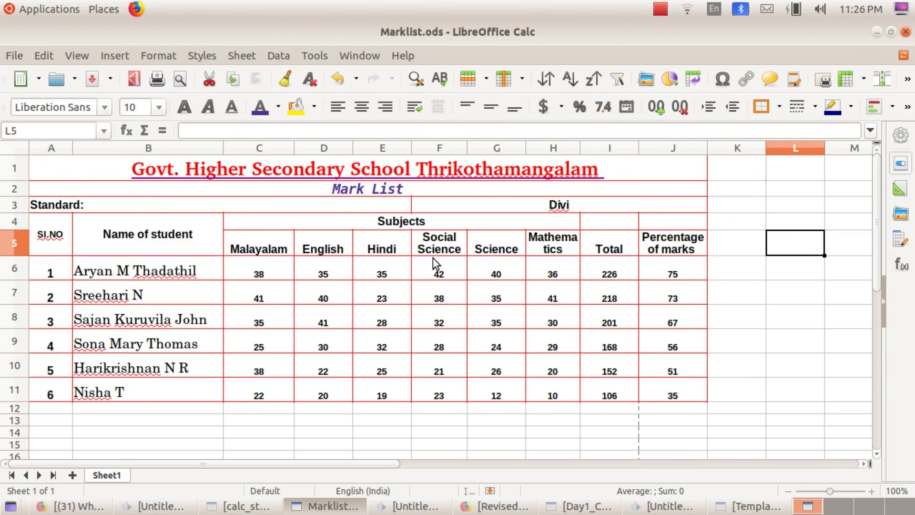
{"action": "left_click", "coordinate": [15, 58]}
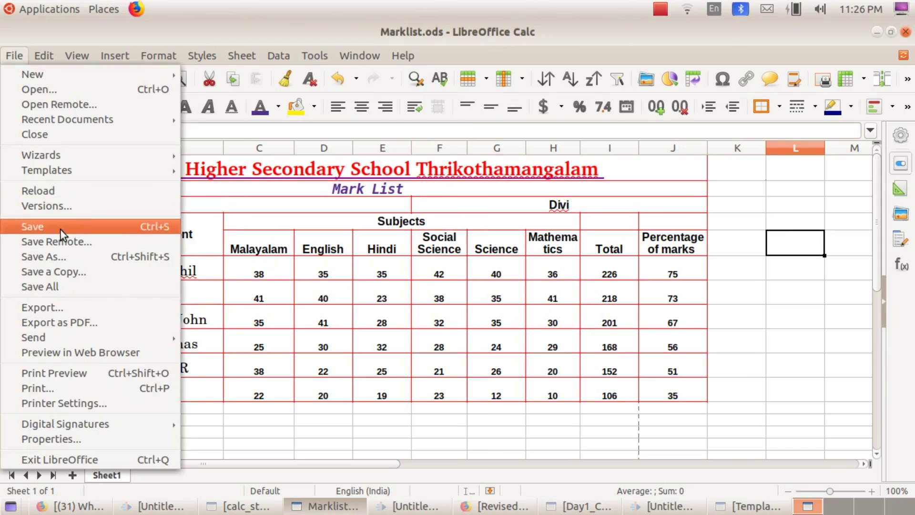
{"action": "left_click", "coordinate": [35, 225]}
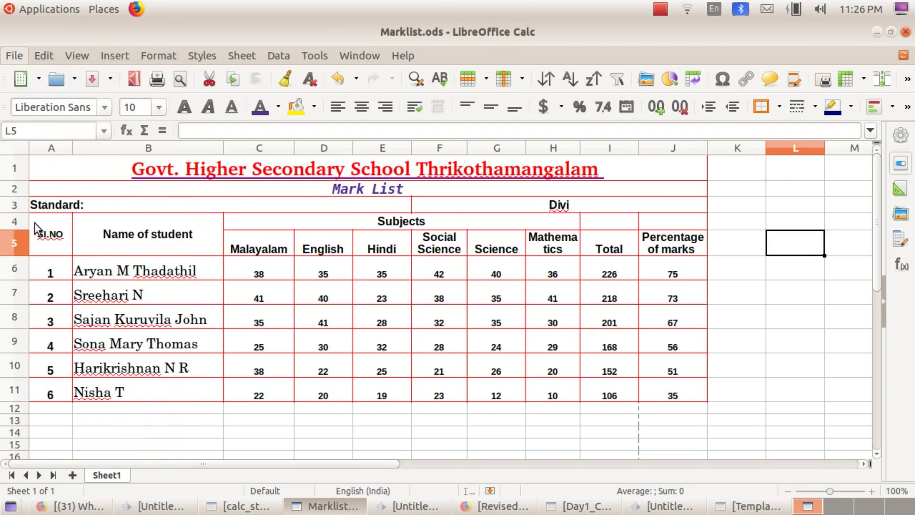